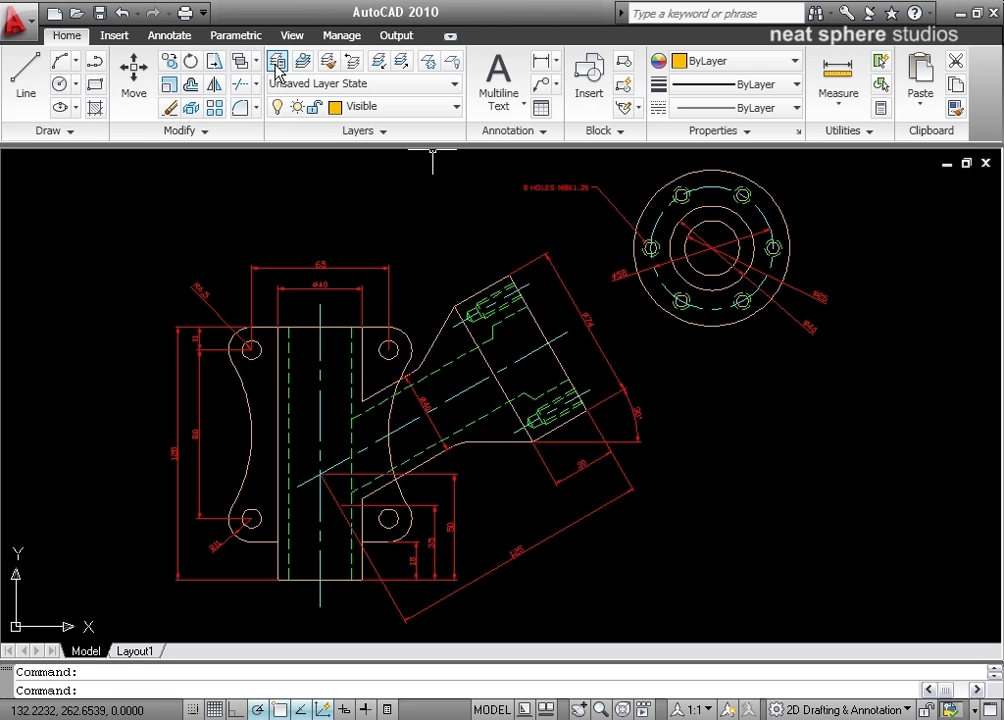
- Open the Layer Properties Manager and widen its Status, On, Freeze and Lock columns to show their full headings
{"action": "left_click", "coordinate": [277, 63]}
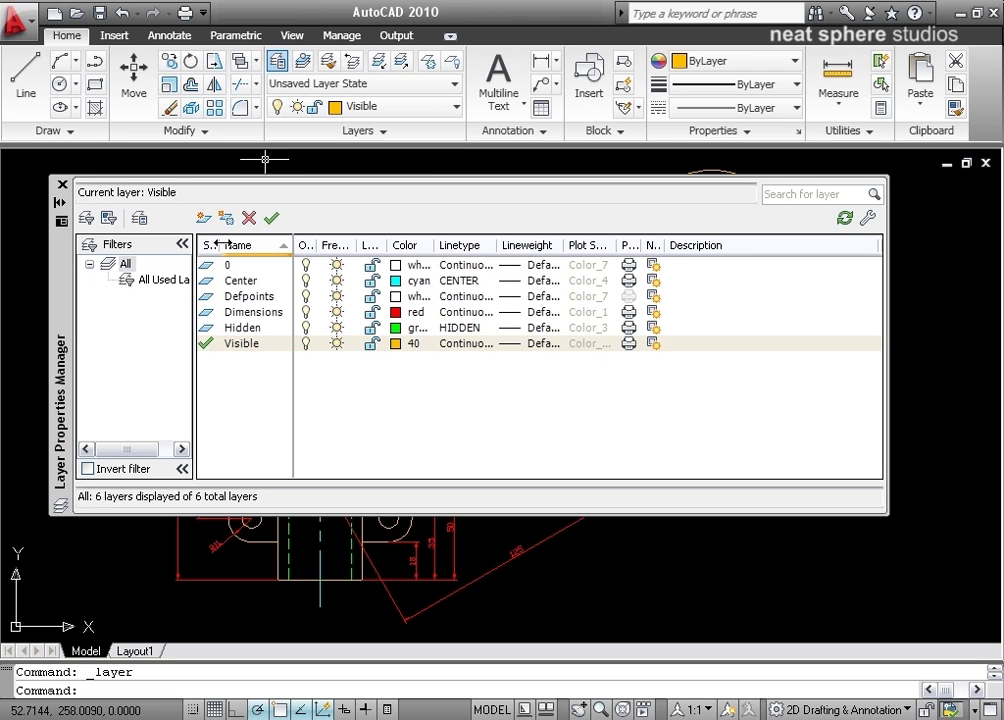
{"action": "left_click_drag", "start_coordinate": [223, 245], "coordinate": [249, 245]}
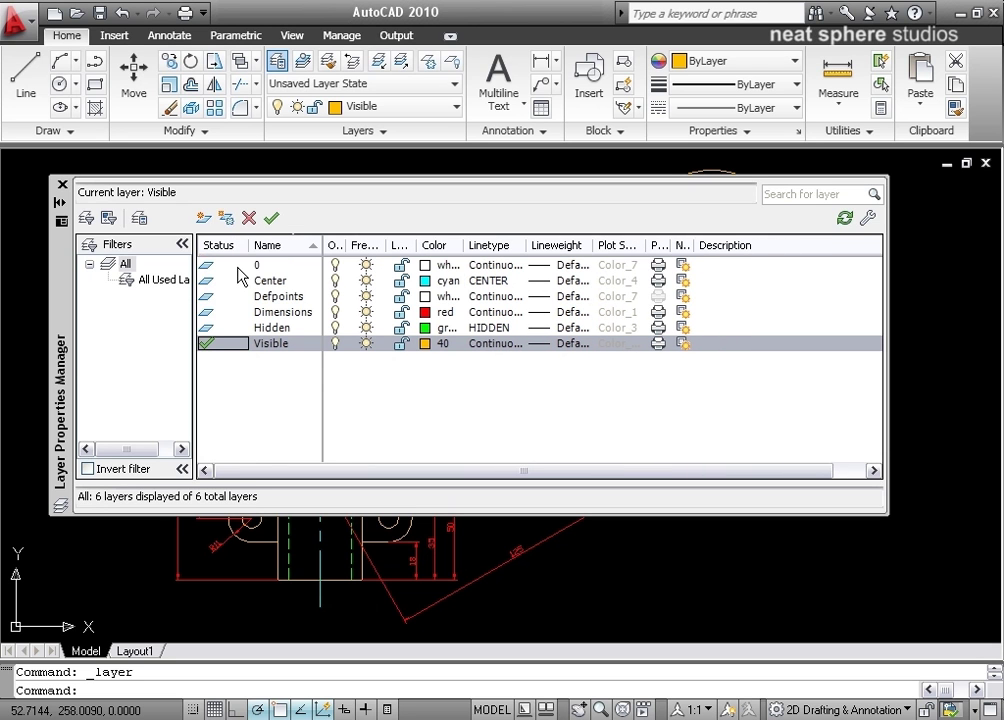
{"action": "left_click_drag", "start_coordinate": [346, 245], "coordinate": [462, 247]}
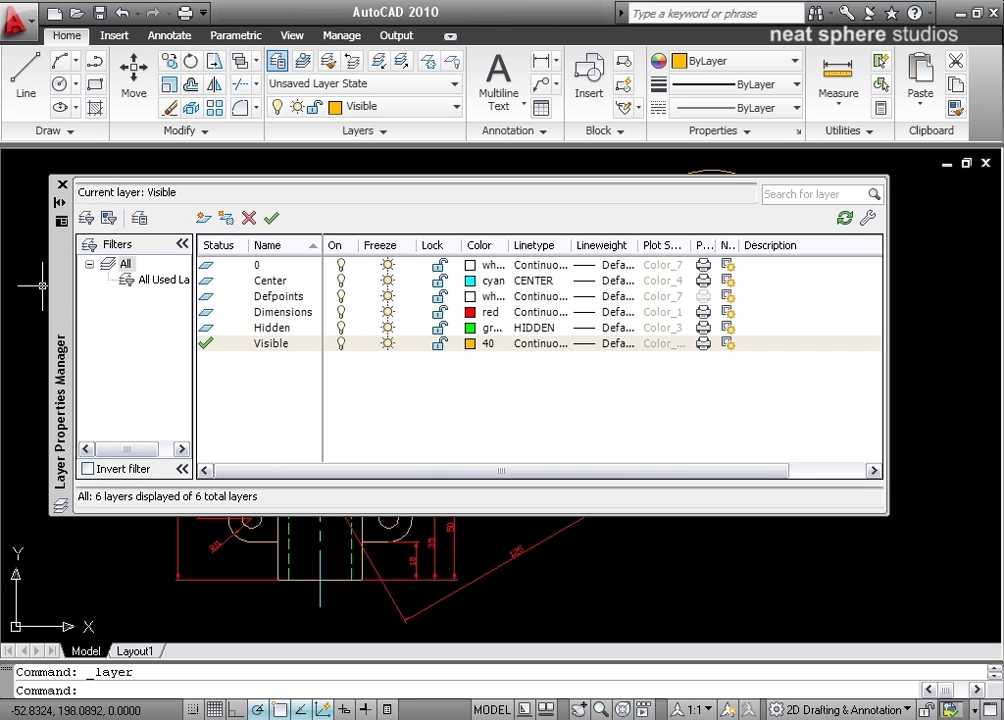
- Shift the Layer Properties Manager slightly over the drawing and turn on its auto-hide
{"action": "mouse_move", "coordinate": [65, 290]}
{"action": "left_mouse_down"}
{"action": "mouse_move", "coordinate": [107, 293]}
{"action": "mouse_move", "coordinate": [125, 345]}
{"action": "mouse_move", "coordinate": [120, 316]}
{"action": "mouse_move", "coordinate": [64, 305]}
{"action": "mouse_move", "coordinate": [81, 297]}
{"action": "left_mouse_up"}
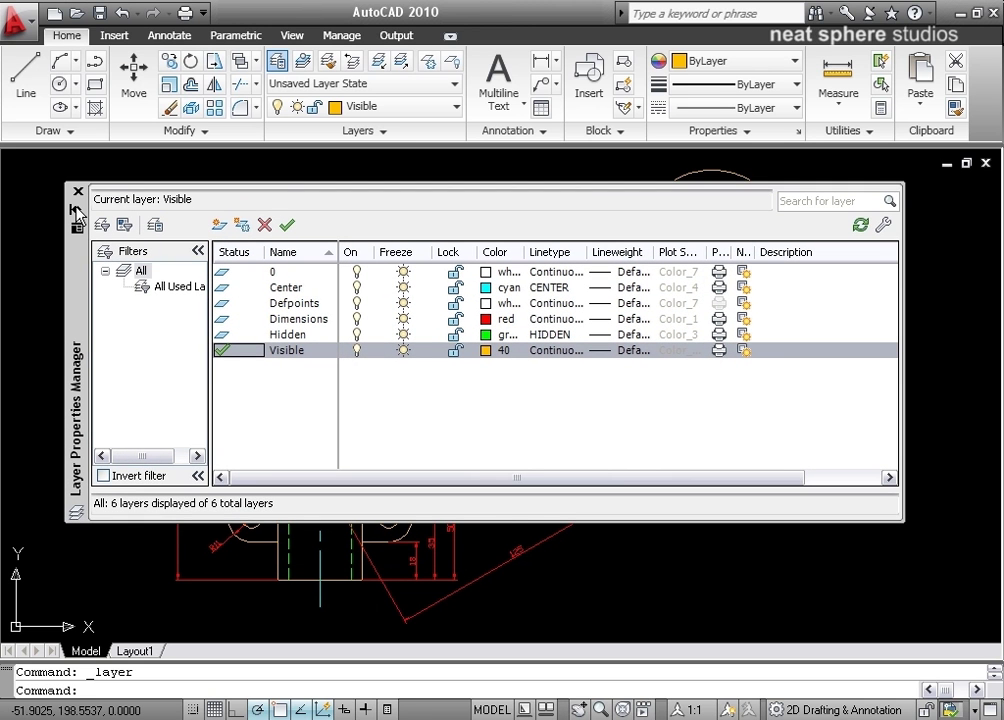
{"action": "left_click", "coordinate": [77, 210]}
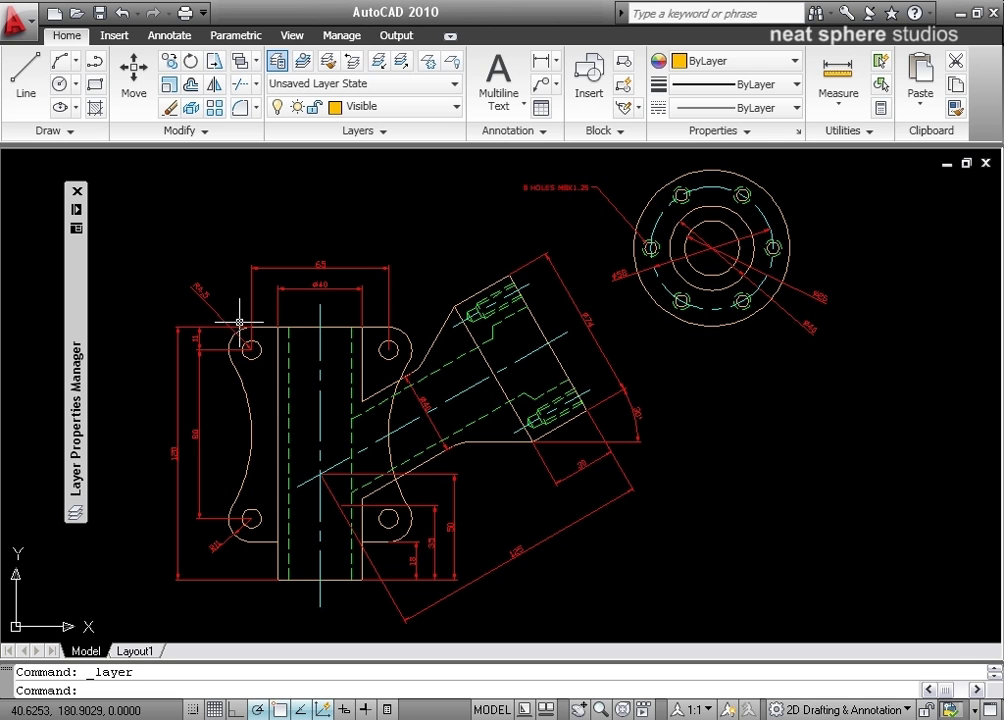
{"action": "mouse_move", "coordinate": [83, 222]}
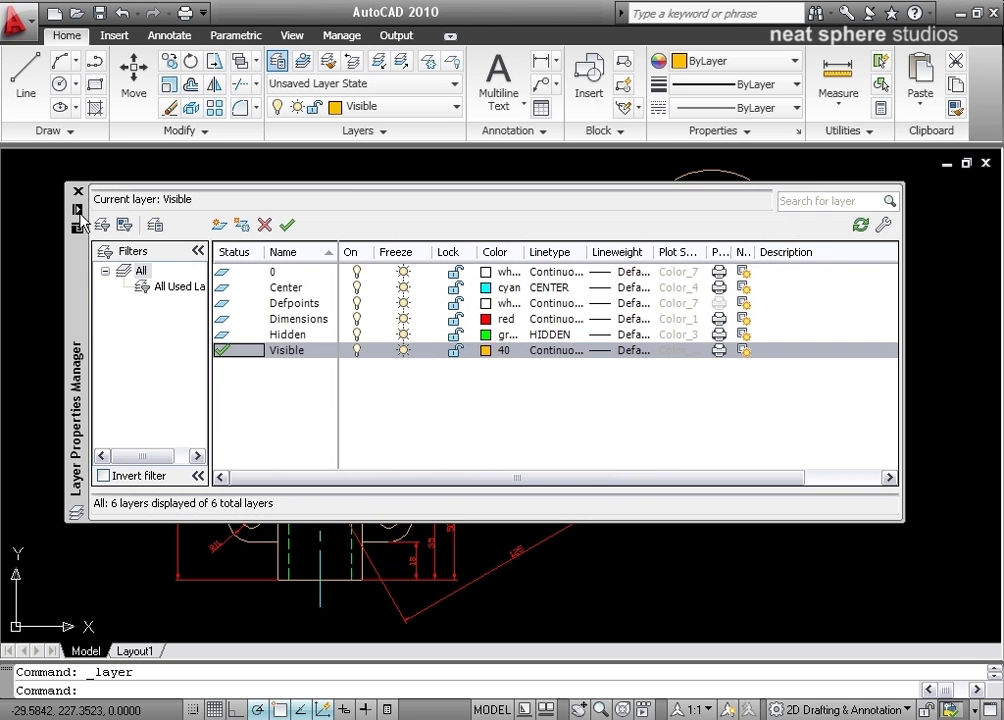
{"action": "left_click", "coordinate": [567, 573]}
{"action": "left_click", "coordinate": [529, 576]}
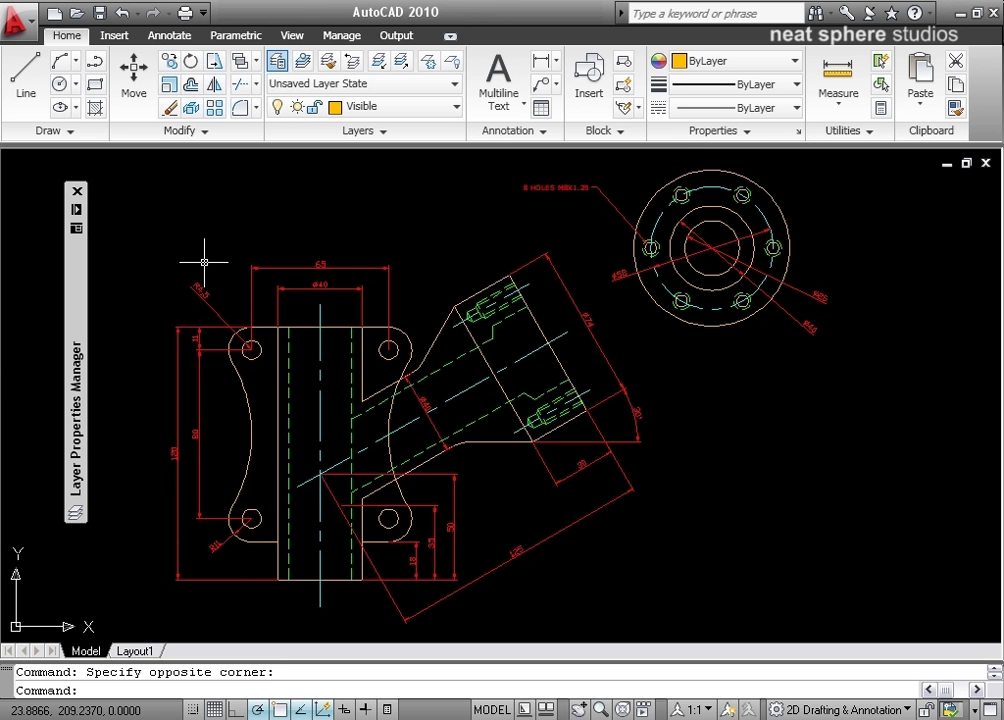
- Create a new layer named "mine"
{"action": "mouse_move", "coordinate": [75, 208]}
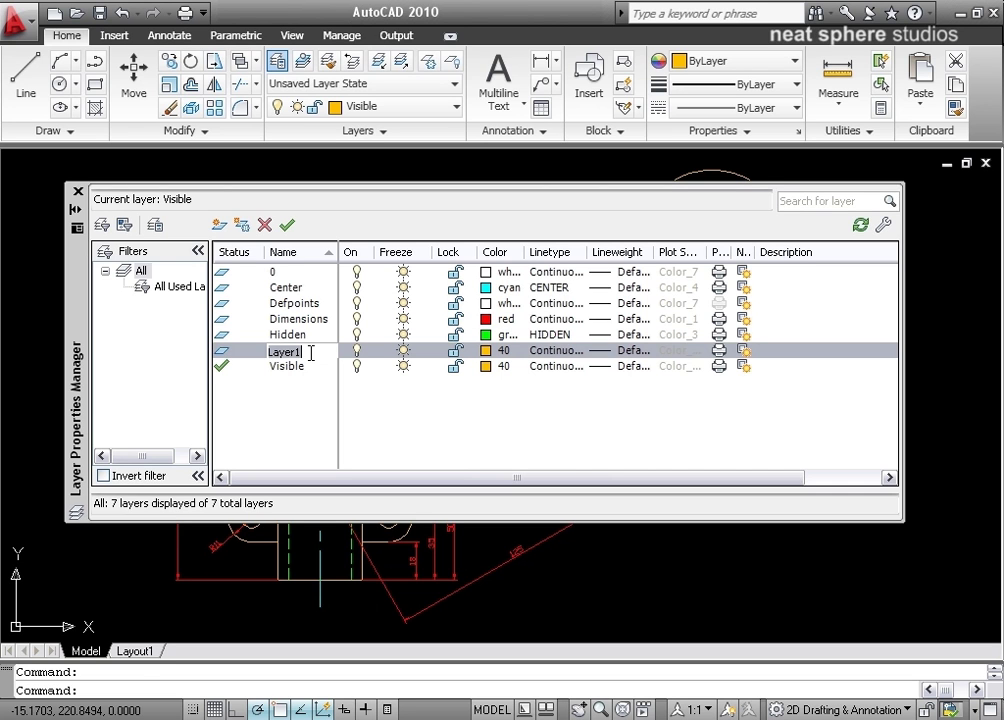
{"action": "type", "text": "mine"}
{"action": "key", "text": "Return"}
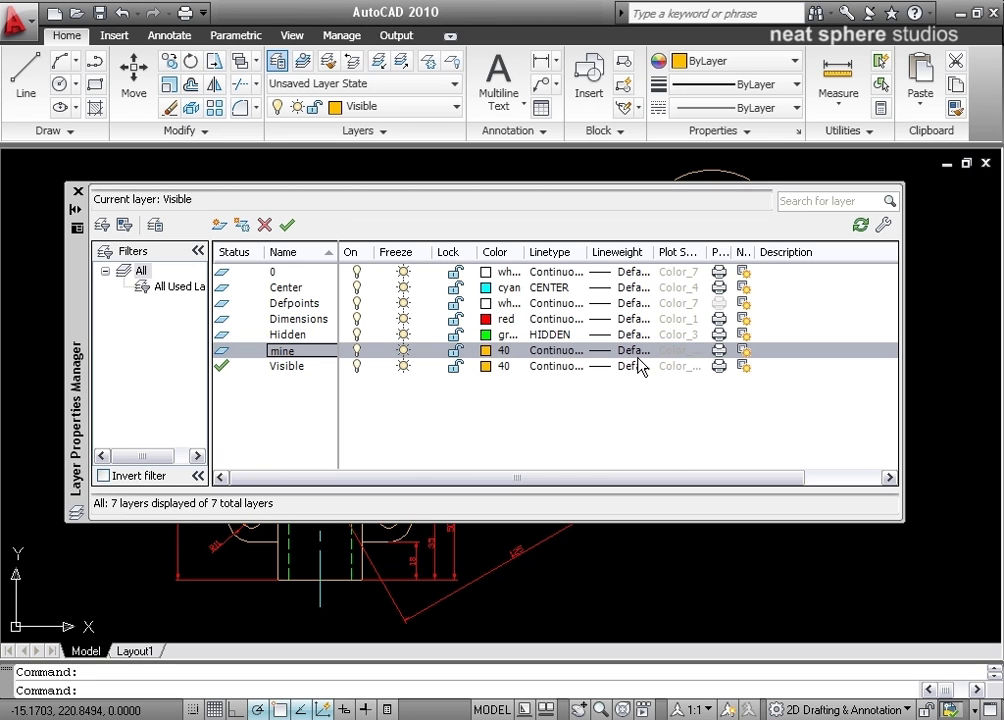
- Delete the layer "mine" from the layer list
{"action": "left_click", "coordinate": [238, 368]}
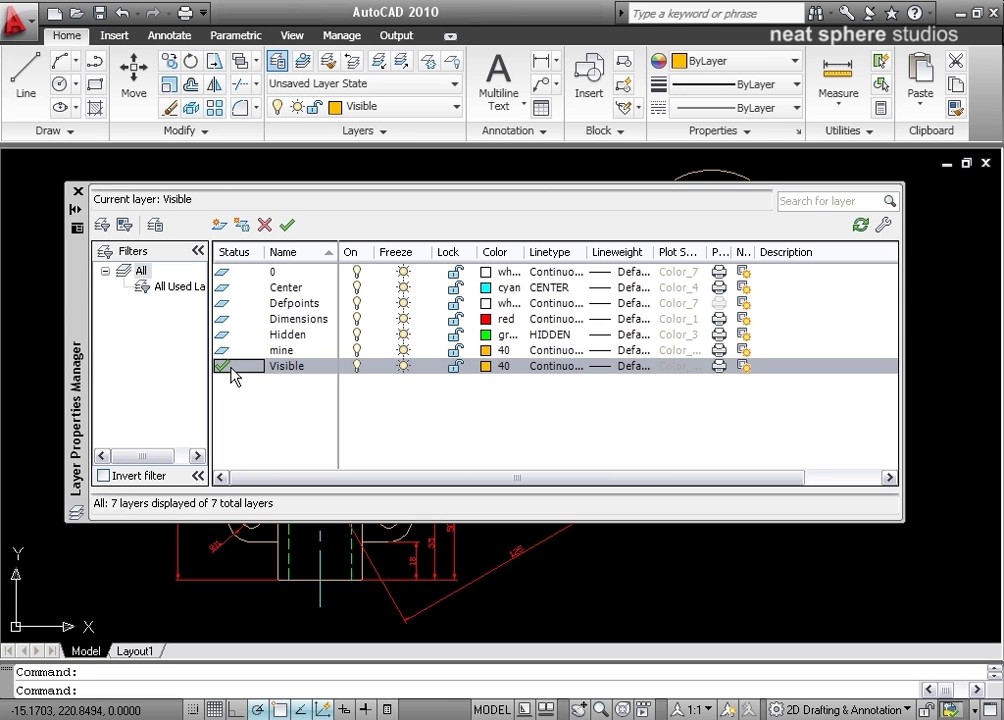
{"action": "left_click", "coordinate": [266, 351]}
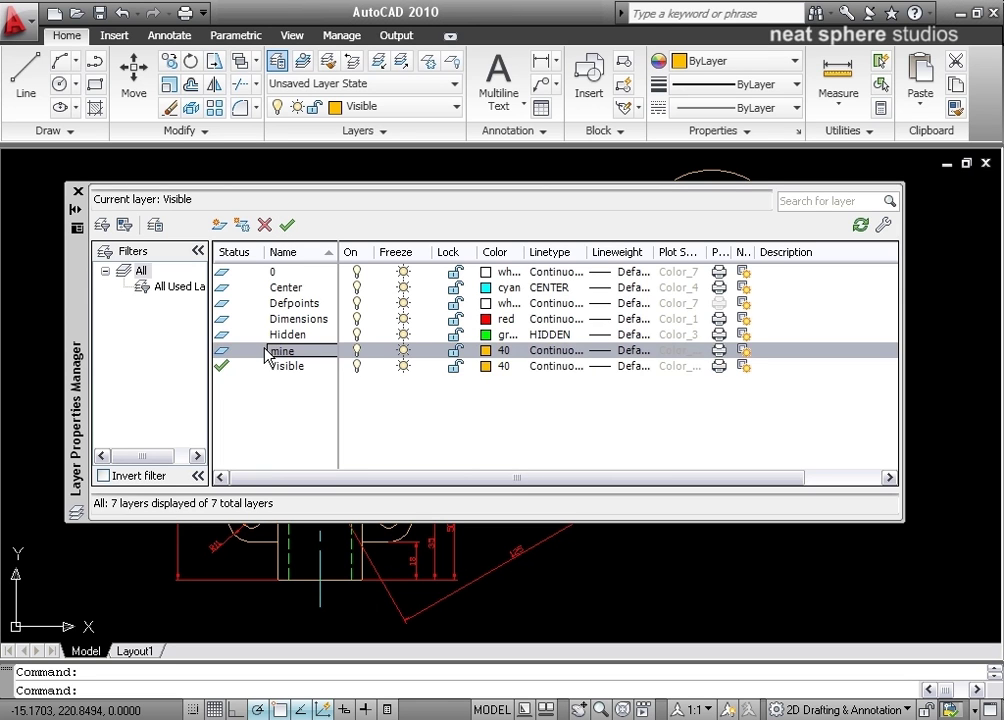
{"action": "left_click", "coordinate": [265, 225]}
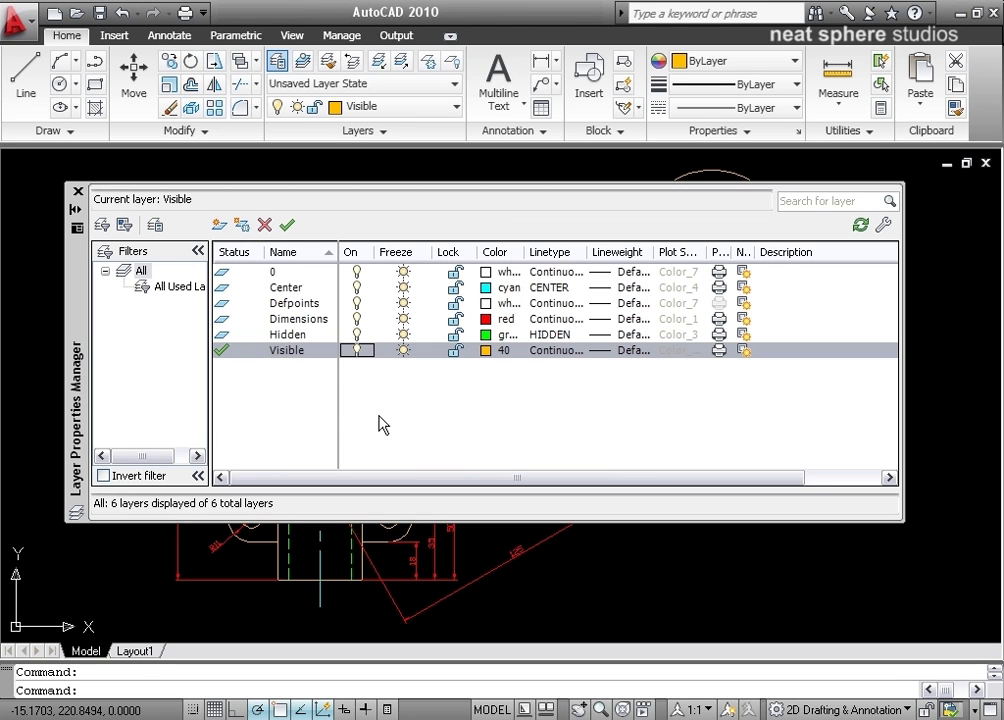
- Create a new layer frozen in all viewports under its default name and delete it again
{"action": "left_click", "coordinate": [241, 225]}
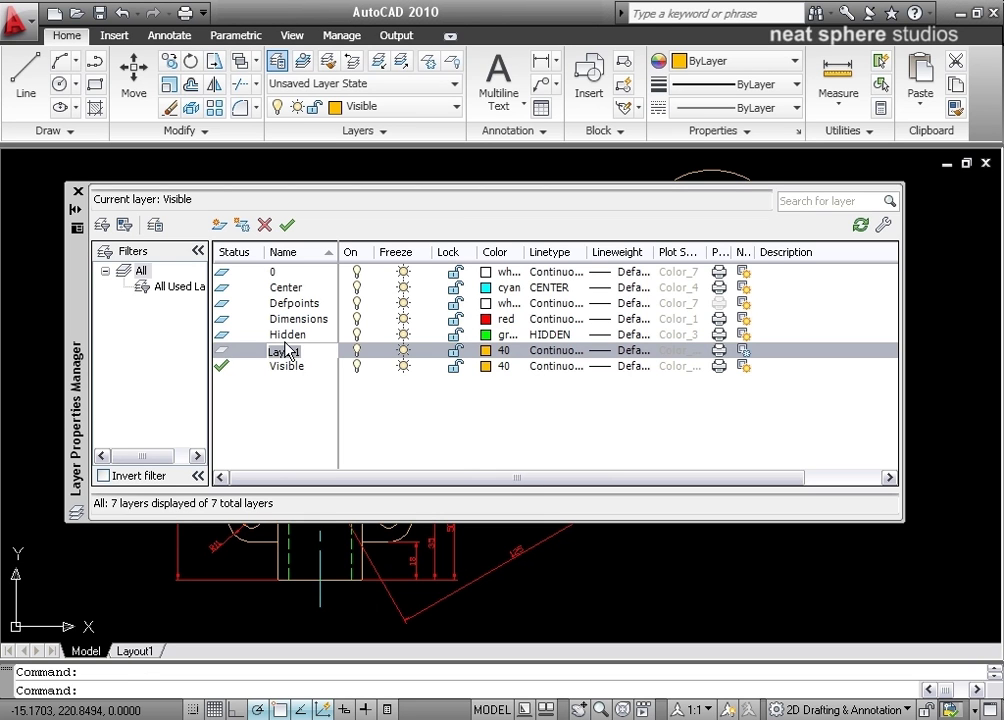
{"action": "left_click", "coordinate": [244, 354]}
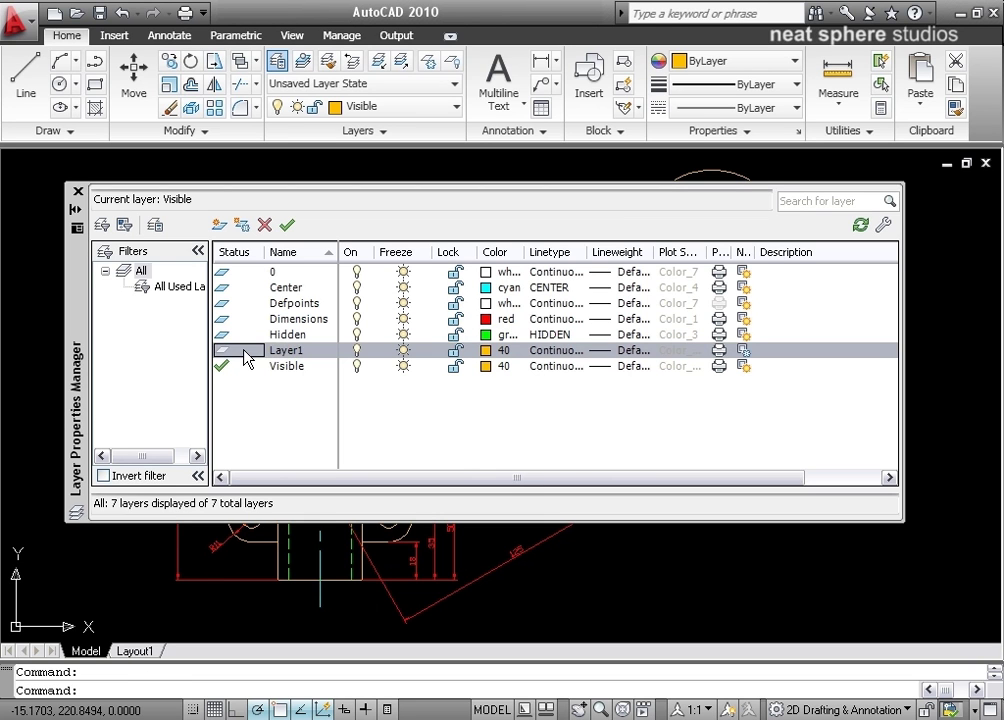
{"action": "left_click", "coordinate": [265, 225]}
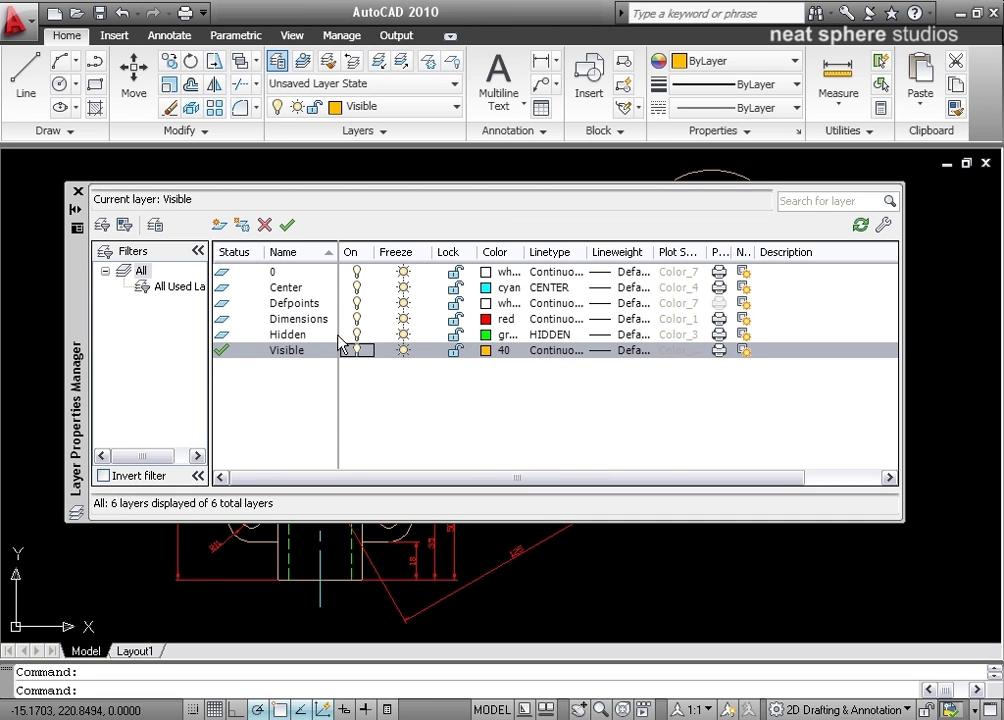
- Move the Layer Properties Manager down so it uncovers the flange view and upper dimensions of the drawing
{"action": "left_click", "coordinate": [160, 456]}
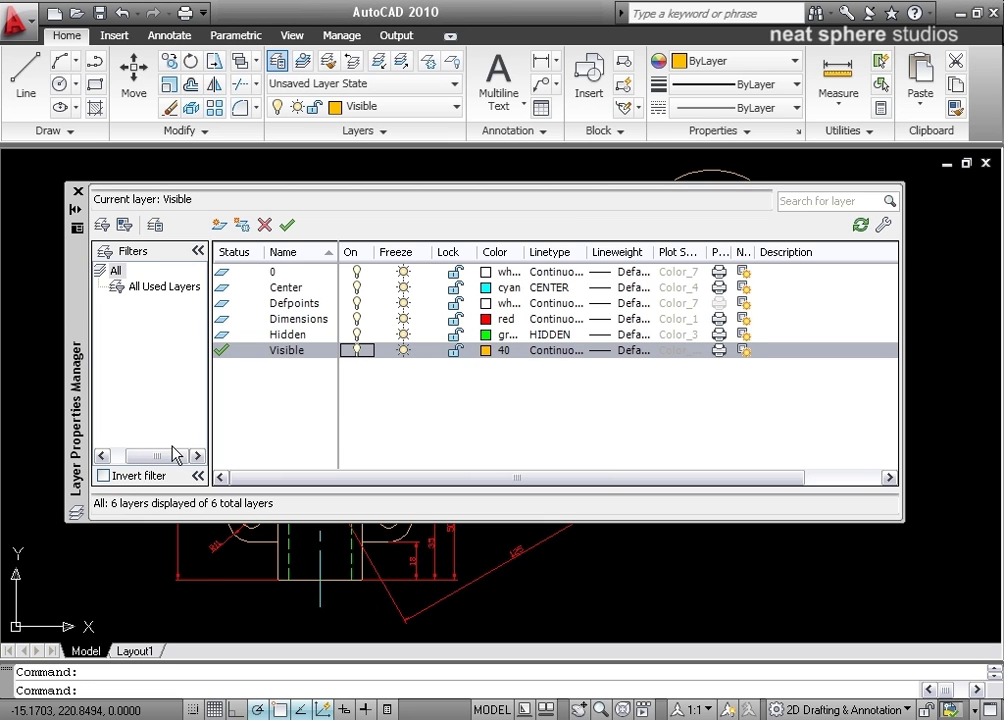
{"action": "left_click", "coordinate": [101, 456]}
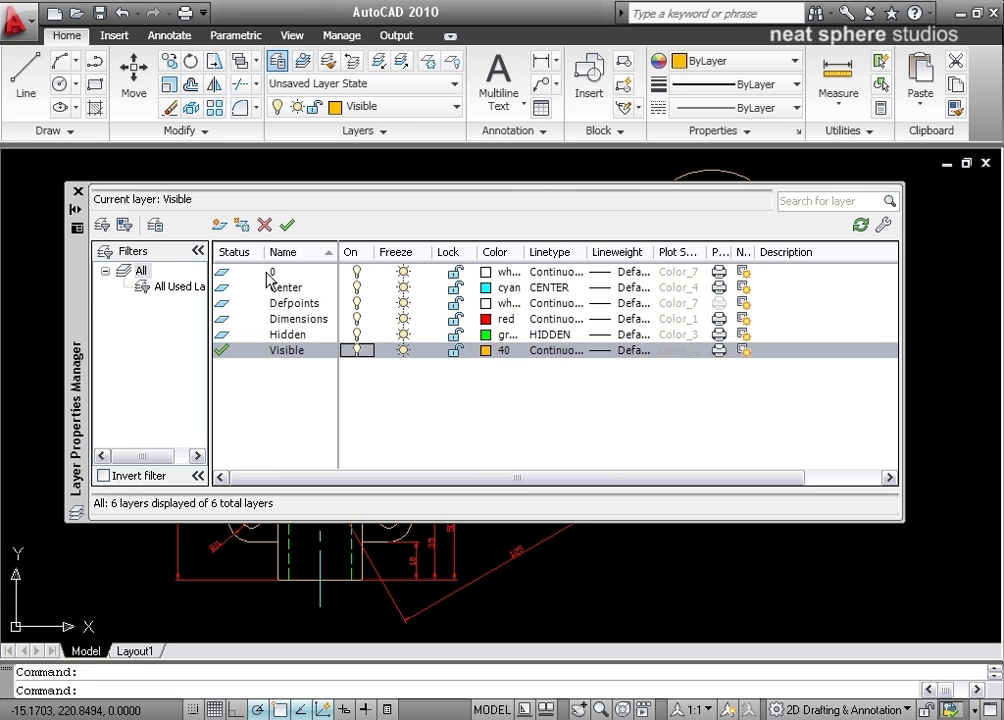
{"action": "left_click_drag", "start_coordinate": [78, 292], "coordinate": [82, 427]}
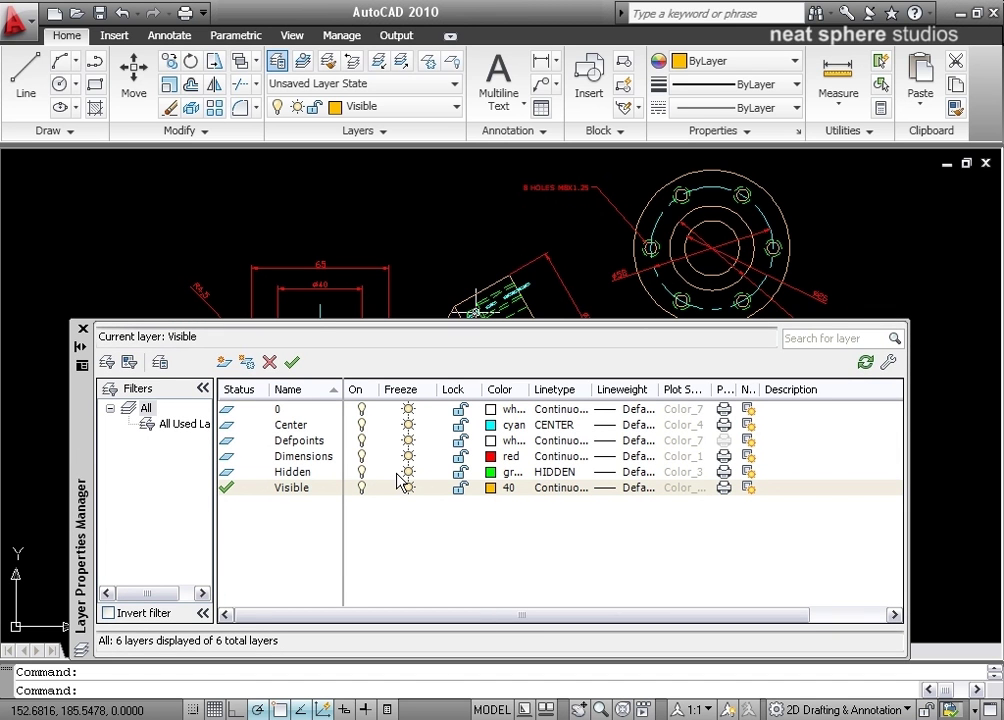
- Turn the Dimensions layer off and back on twice to compare the drawing's display
{"action": "left_click", "coordinate": [290, 456]}
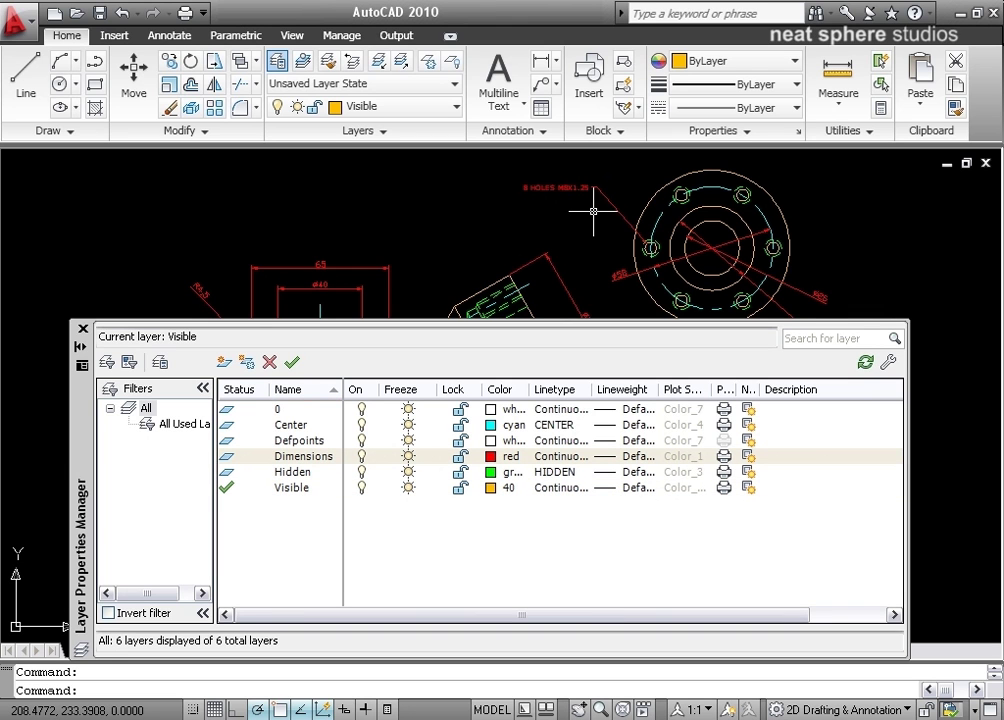
{"action": "left_click", "coordinate": [362, 457]}
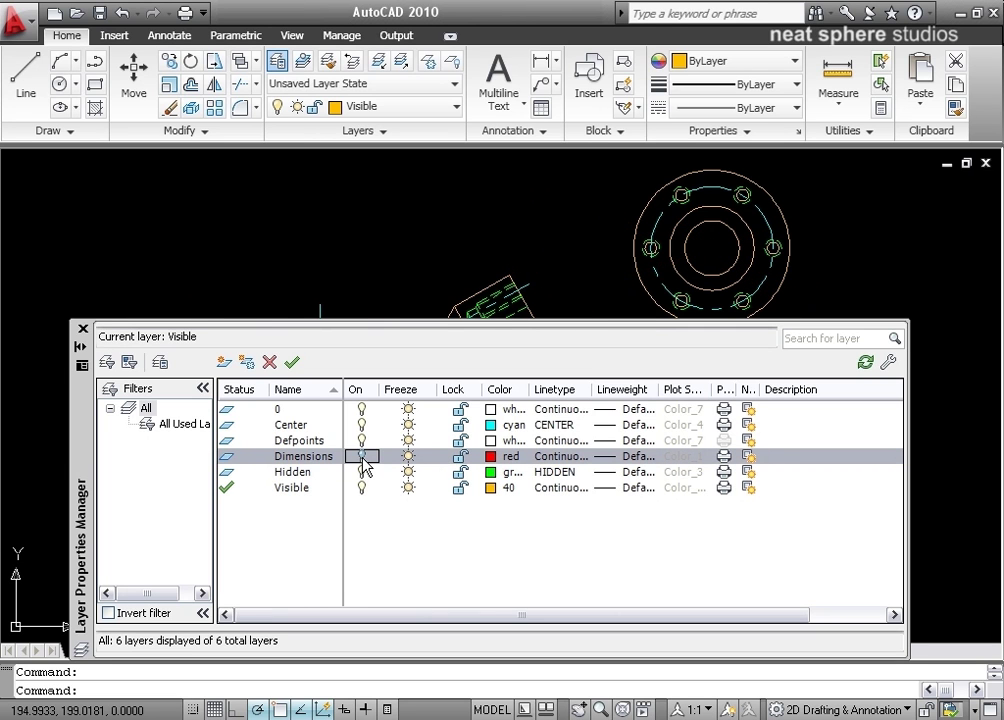
{"action": "left_click", "coordinate": [362, 457]}
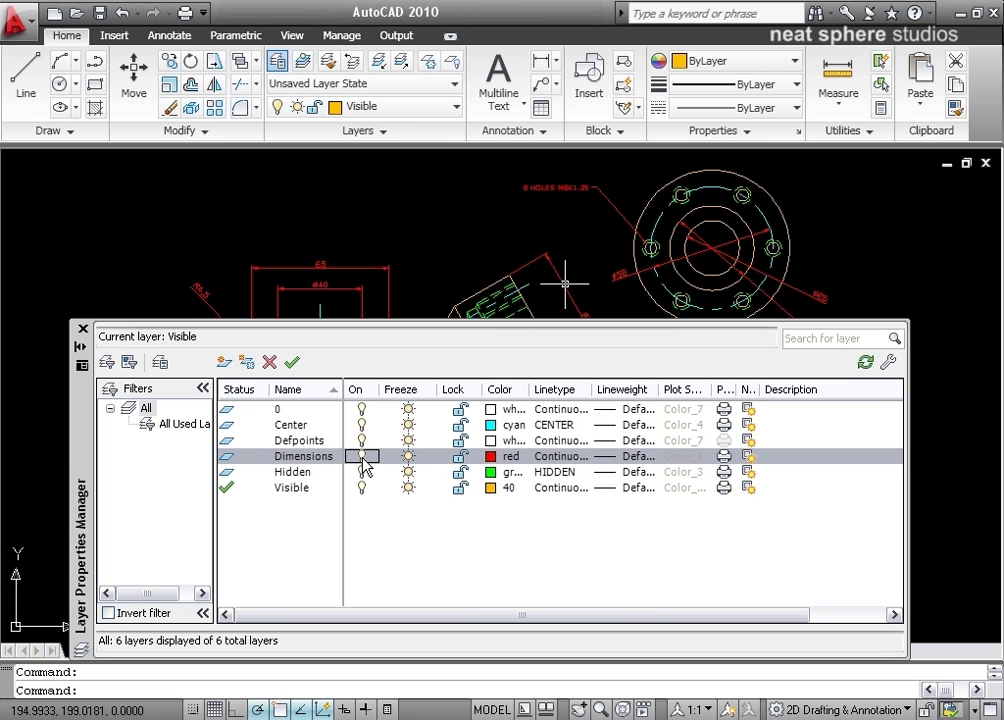
{"action": "left_click", "coordinate": [362, 457]}
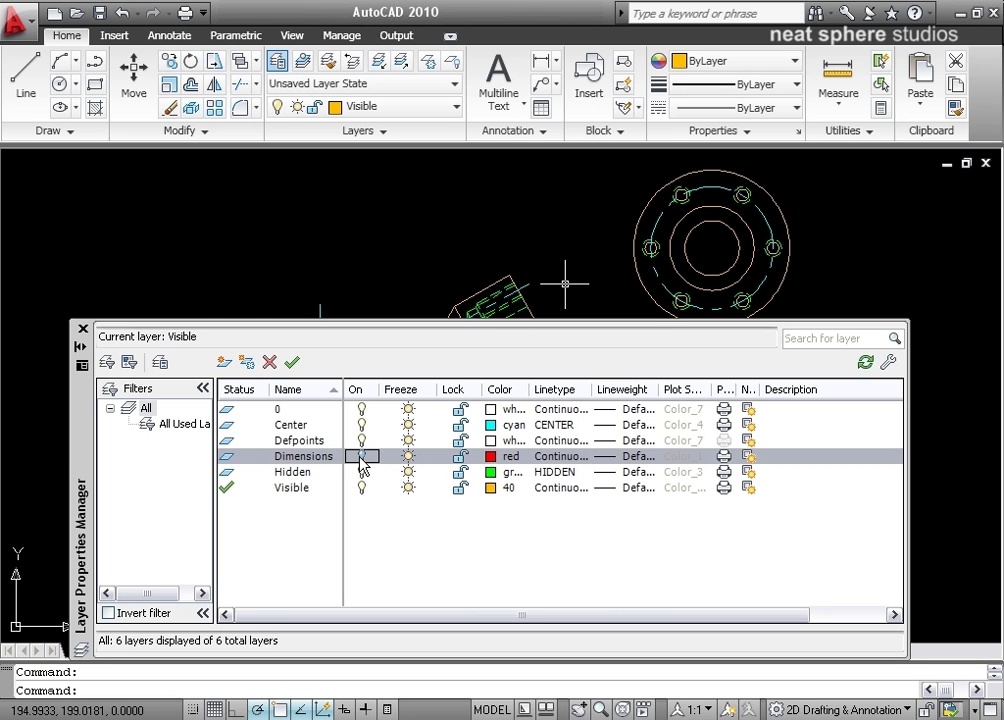
{"action": "left_click", "coordinate": [360, 457]}
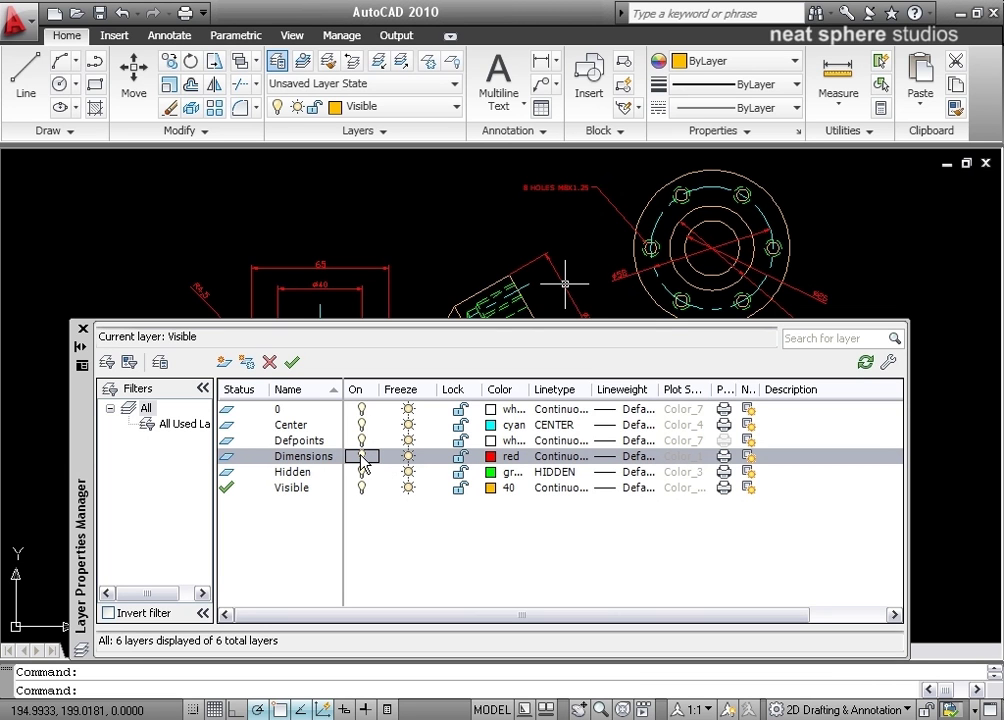
- Freeze and thaw the Dimensions layer, comparing this with turning the same layer off and on
{"action": "left_click", "coordinate": [361, 457]}
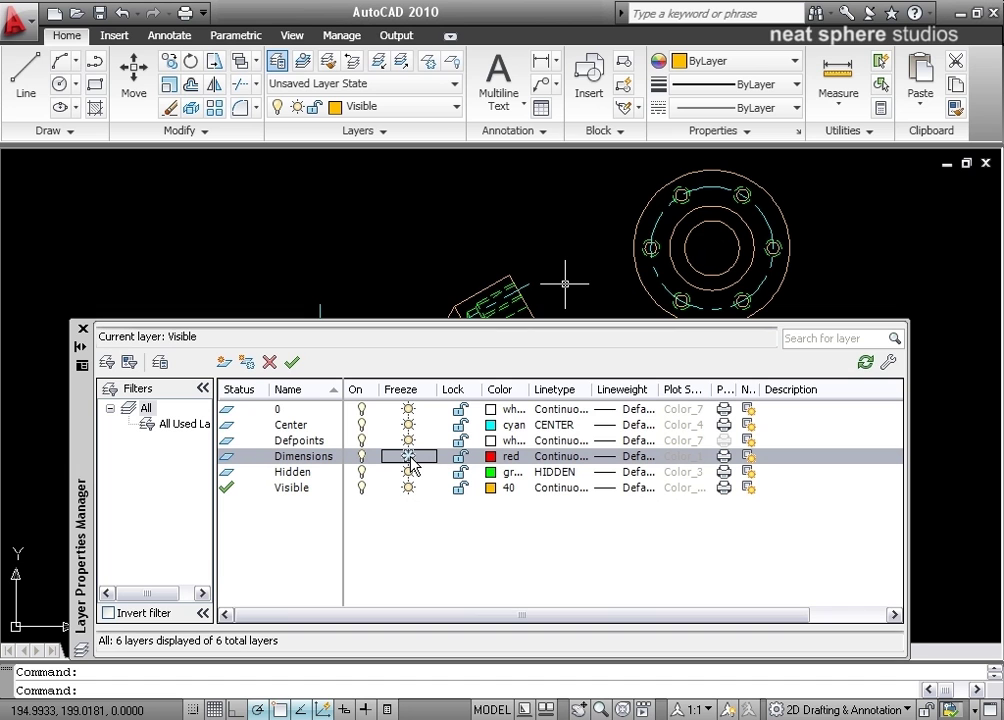
{"action": "left_click", "coordinate": [409, 458]}
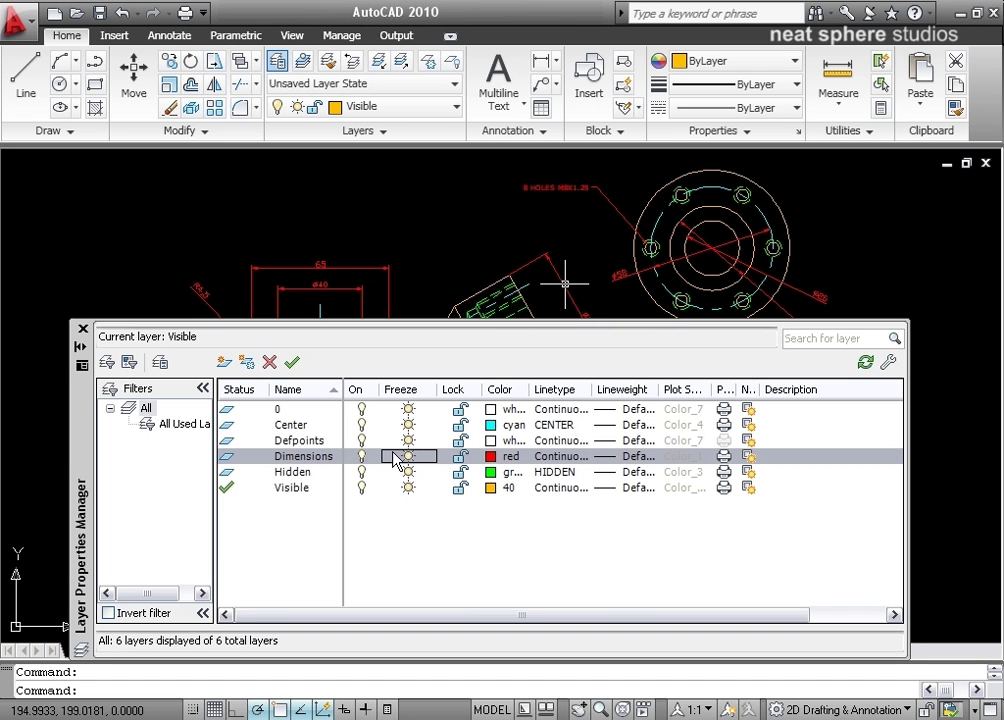
{"action": "left_click", "coordinate": [362, 457]}
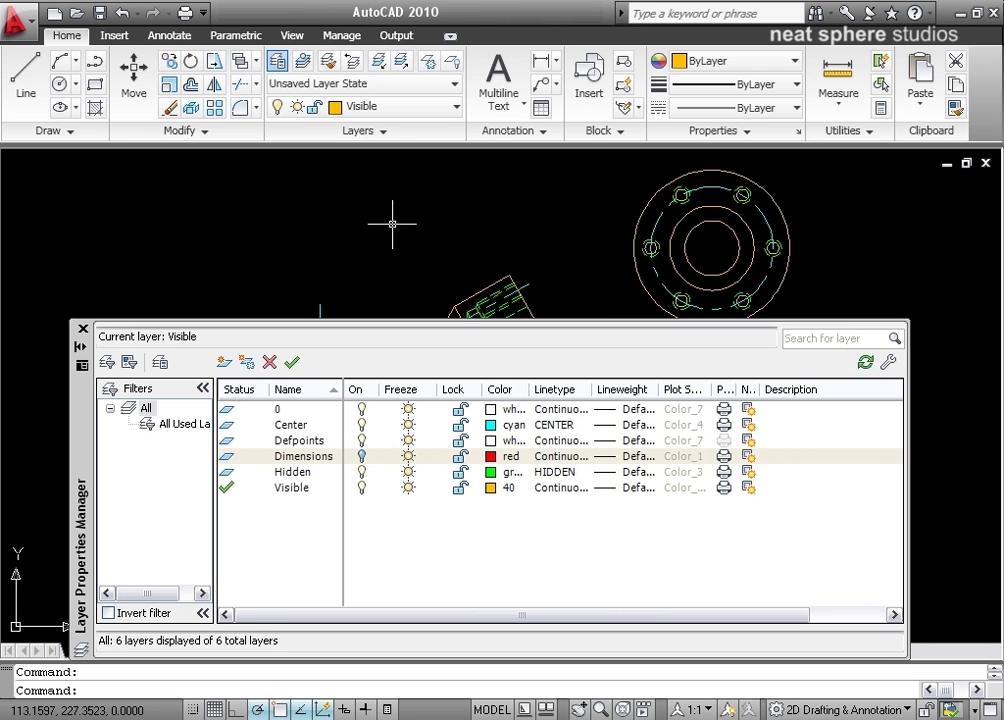
{"action": "left_click", "coordinate": [362, 457]}
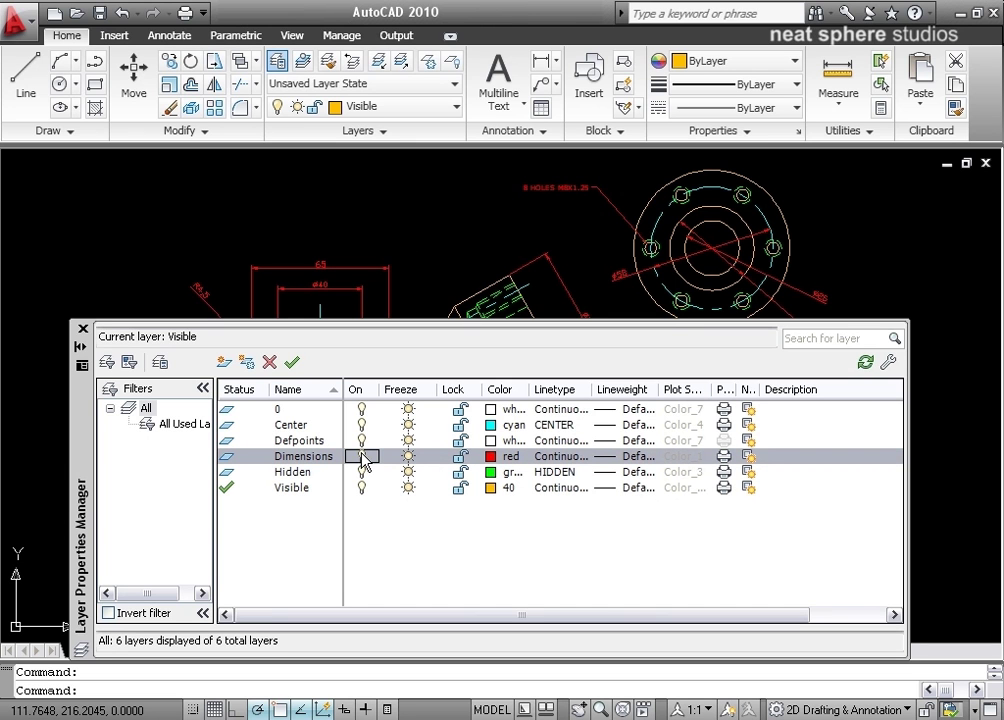
{"action": "left_click", "coordinate": [407, 457]}
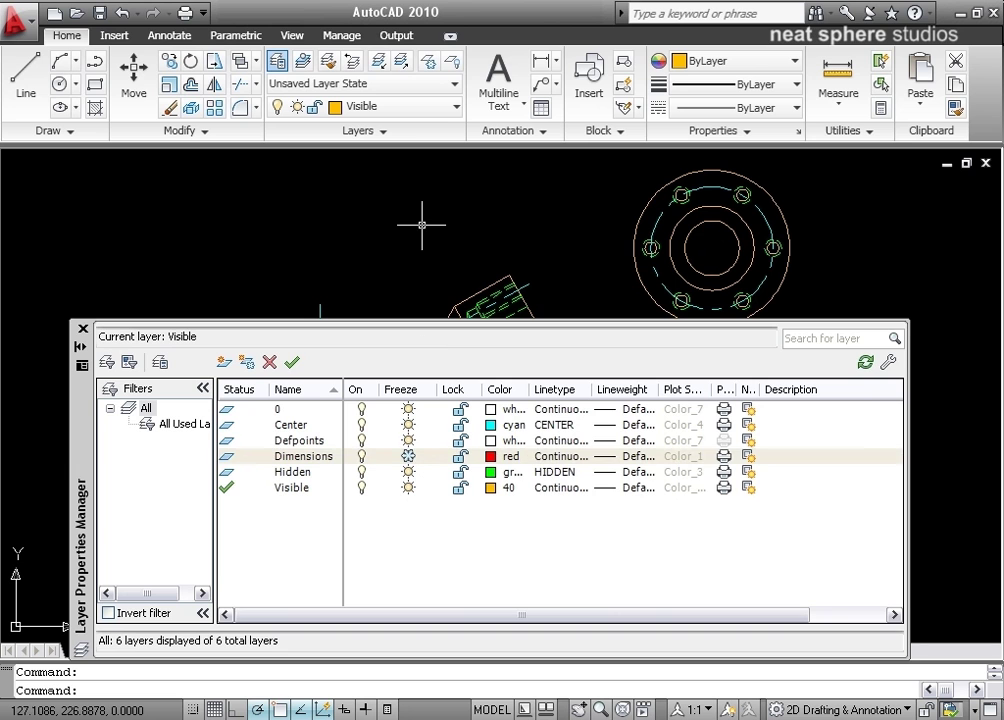
{"action": "left_click", "coordinate": [409, 457]}
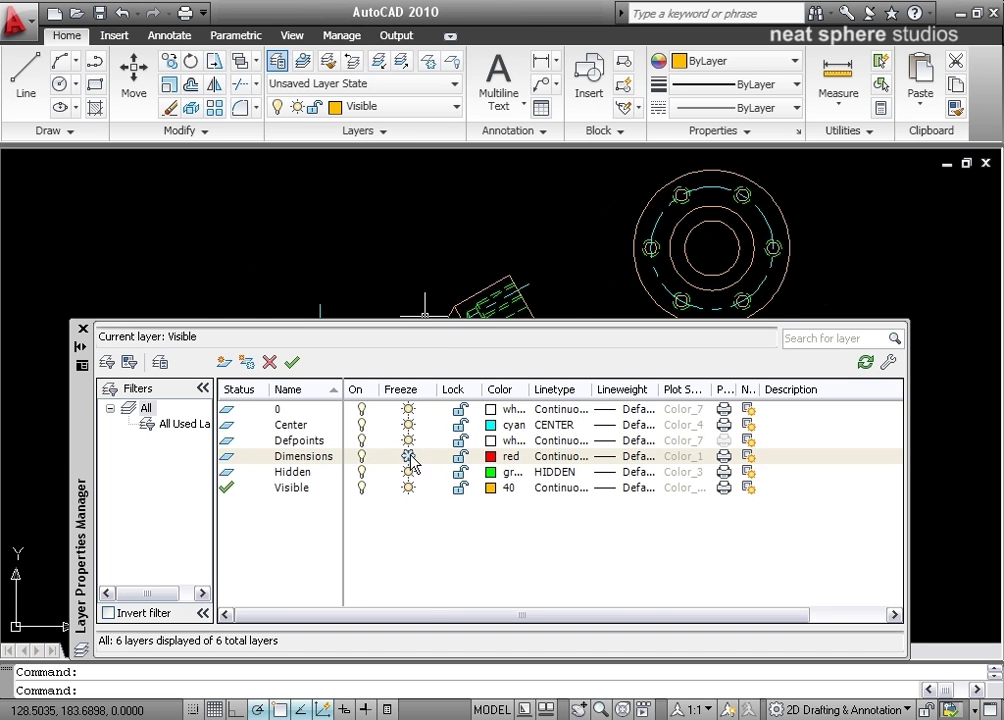
{"action": "left_click", "coordinate": [409, 458]}
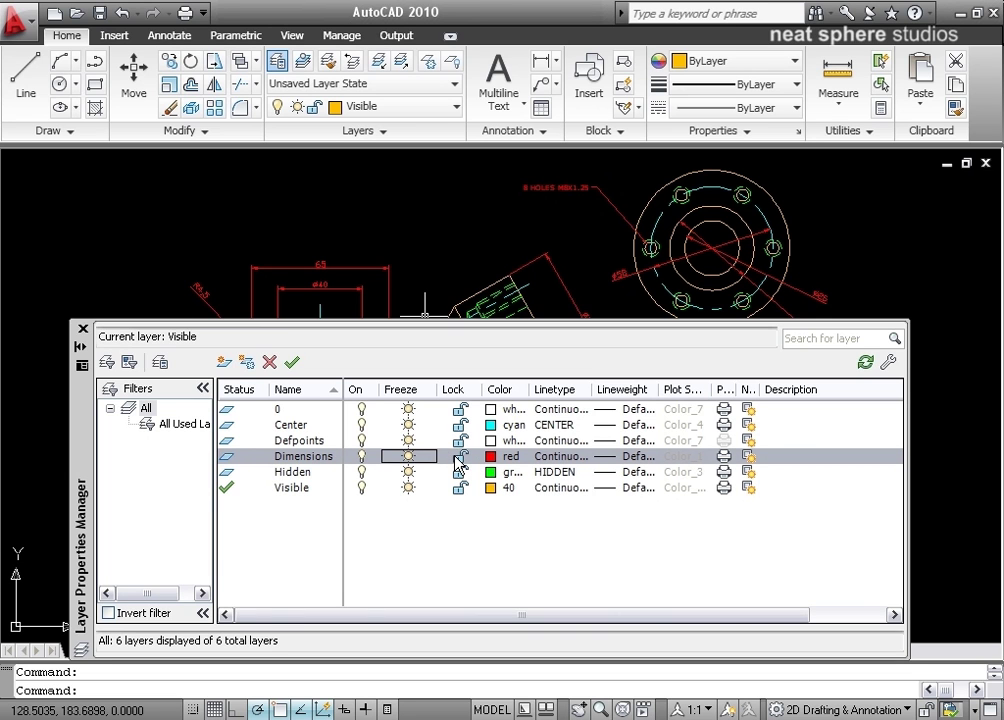
- Lock the Dimensions layer, test selecting the 65 and Ø40 dimensions, and unlock the layer with the selection cleared
{"action": "left_click", "coordinate": [459, 458]}
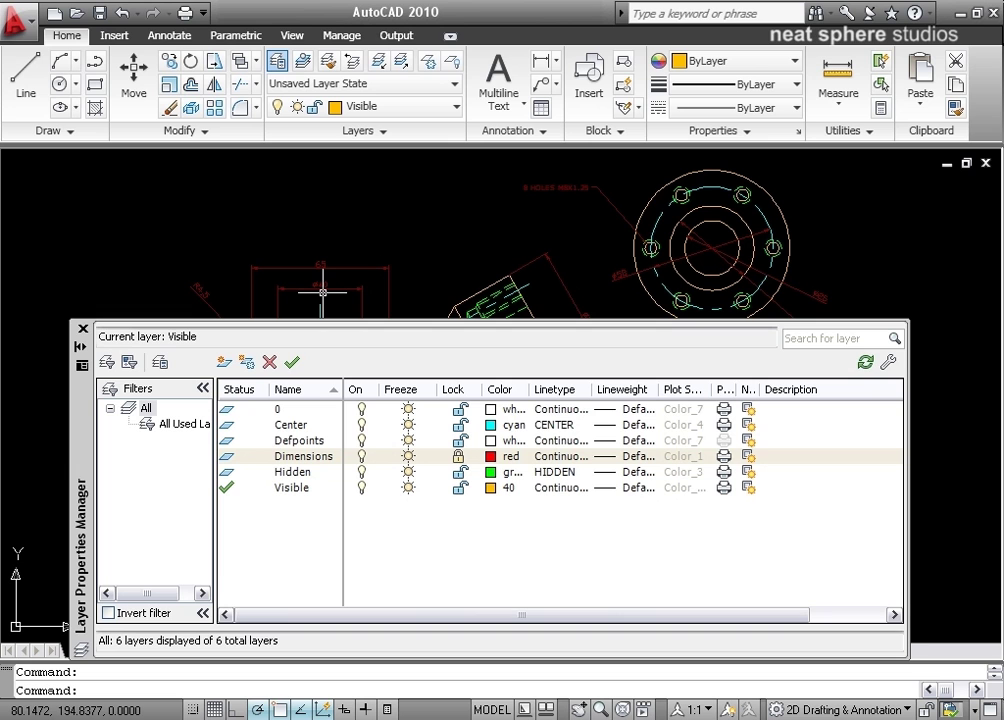
{"action": "left_click", "coordinate": [342, 262]}
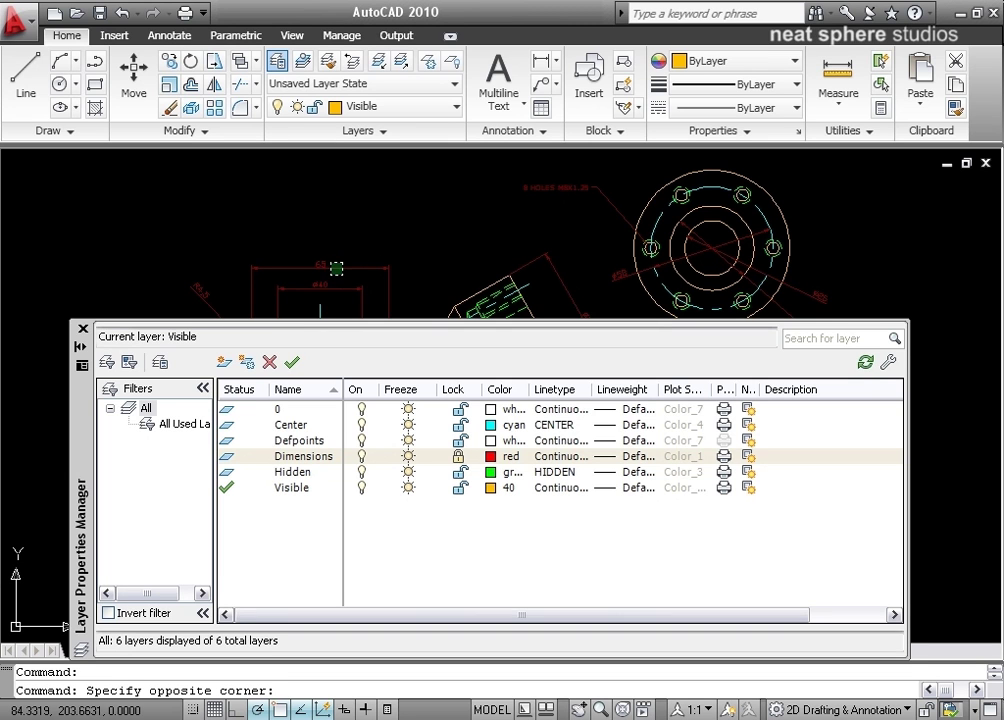
{"action": "left_click", "coordinate": [278, 298]}
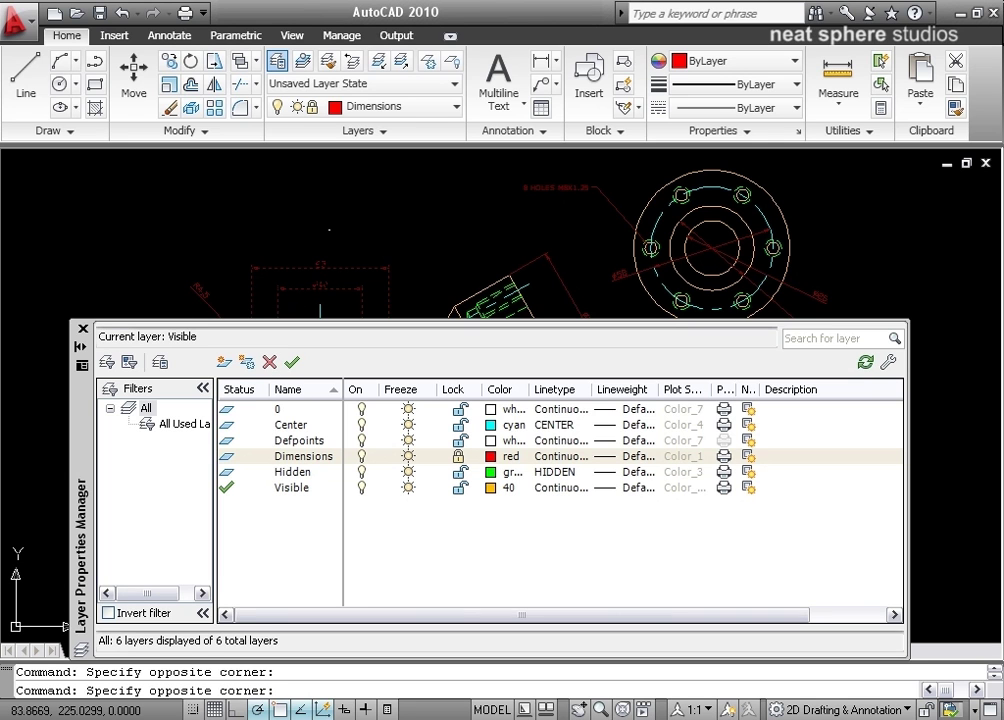
{"action": "key", "text": "Escape"}
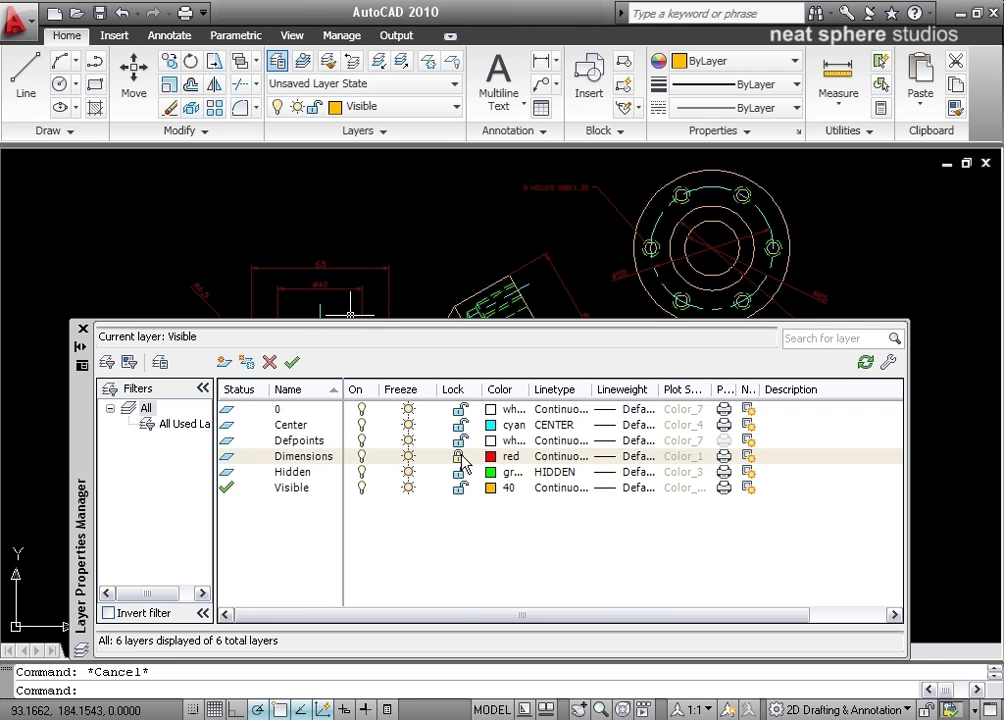
{"action": "left_click", "coordinate": [460, 457]}
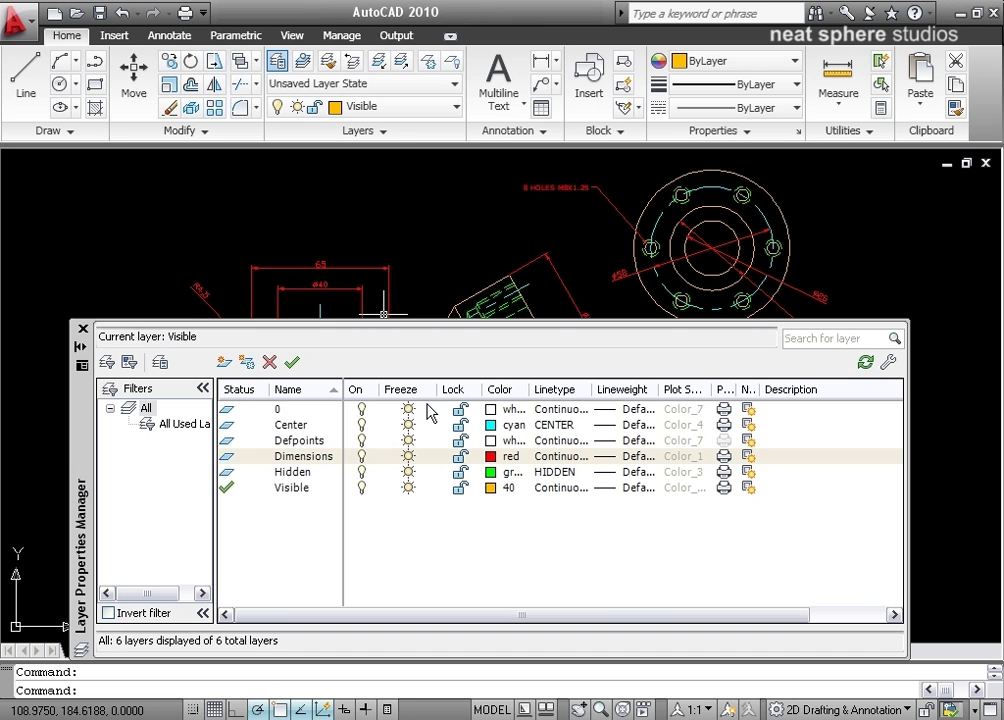
- Widen the Color column of the layer list and set the Dimensions layer's color to index 16
{"action": "left_click_drag", "start_coordinate": [528, 394], "coordinate": [588, 394]}
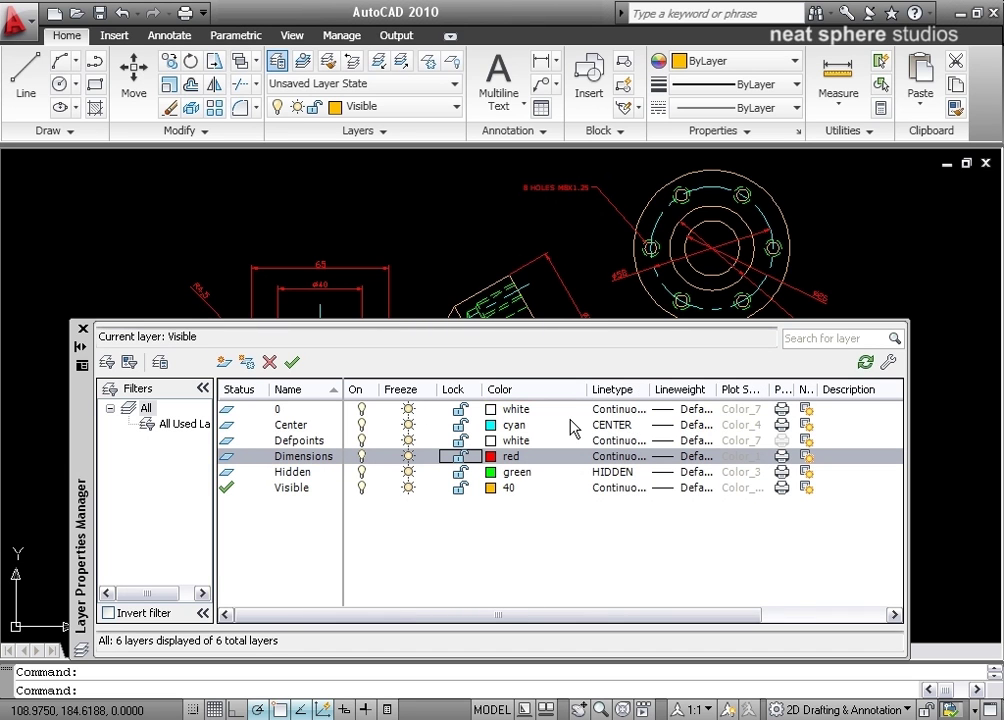
{"action": "left_click", "coordinate": [491, 458]}
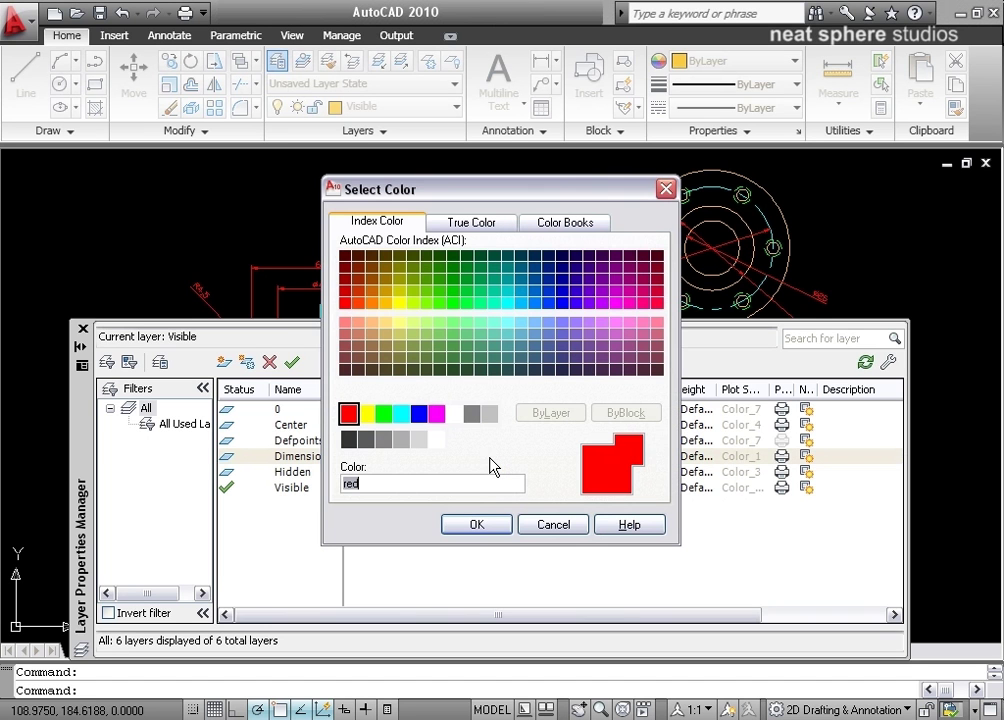
{"action": "left_click", "coordinate": [345, 292]}
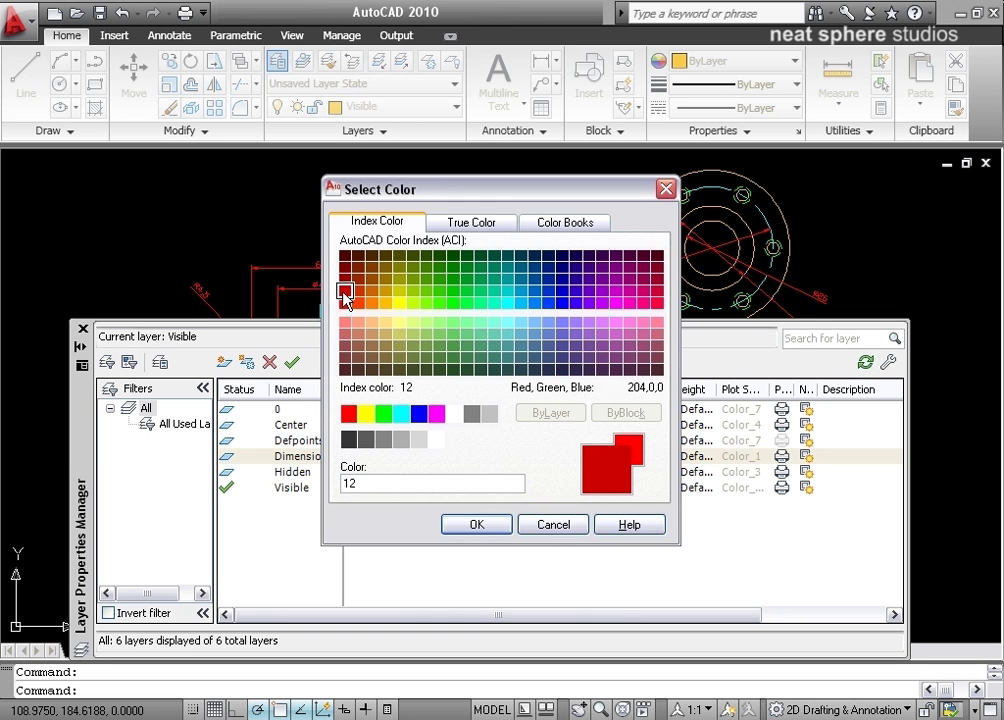
{"action": "left_click", "coordinate": [345, 268]}
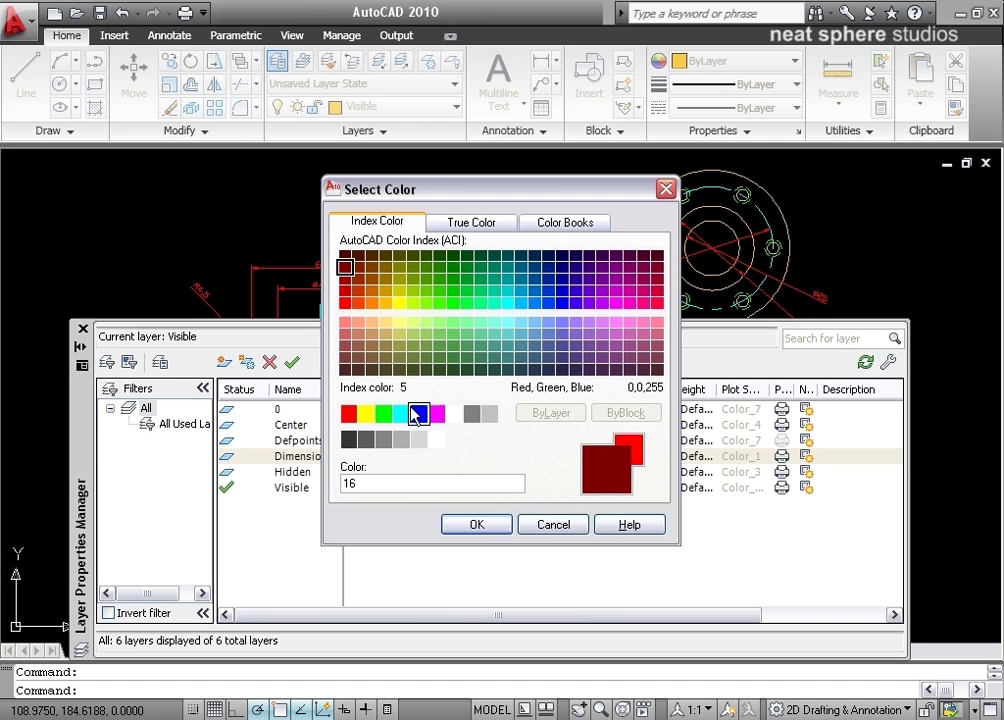
{"action": "left_click", "coordinate": [476, 526]}
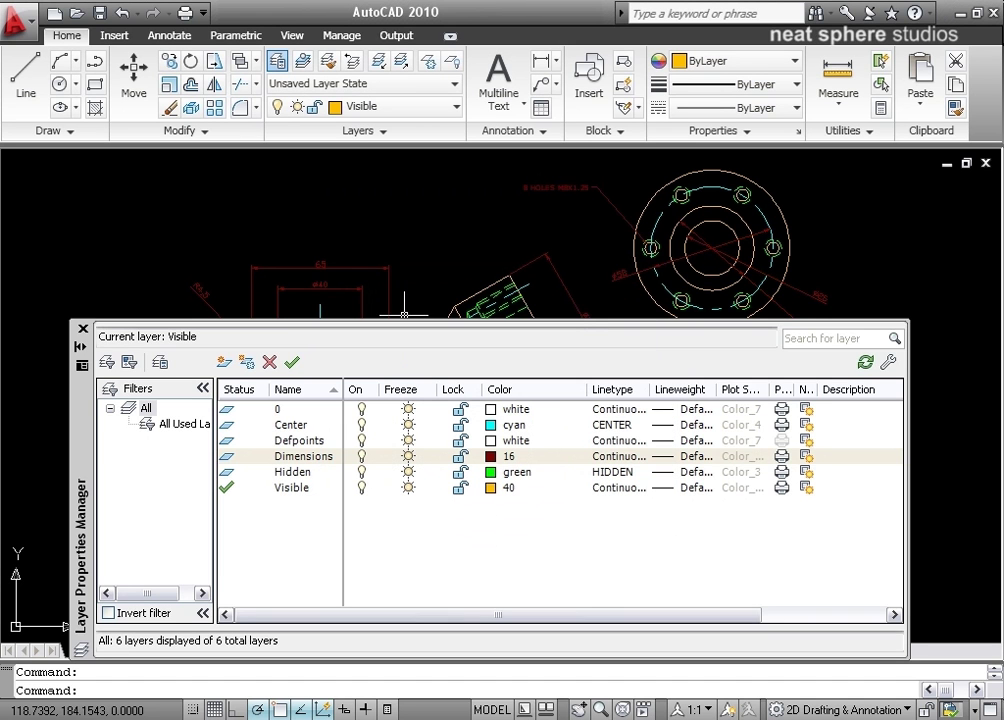
- Set the Dimensions layer's color back to red
{"action": "left_click", "coordinate": [492, 457]}
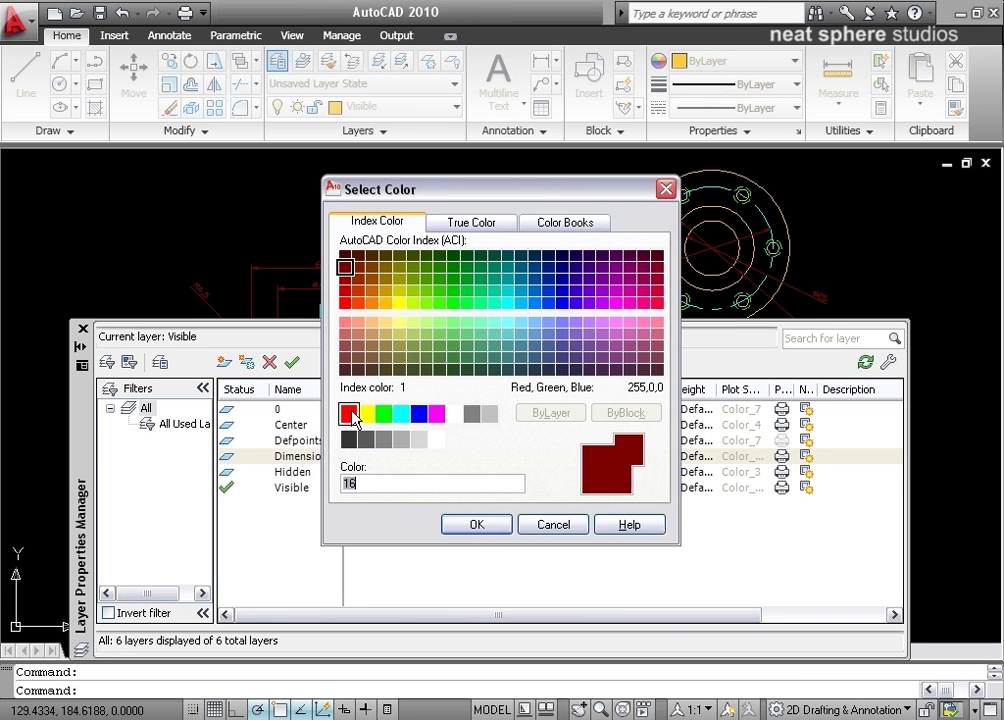
{"action": "left_click", "coordinate": [349, 413]}
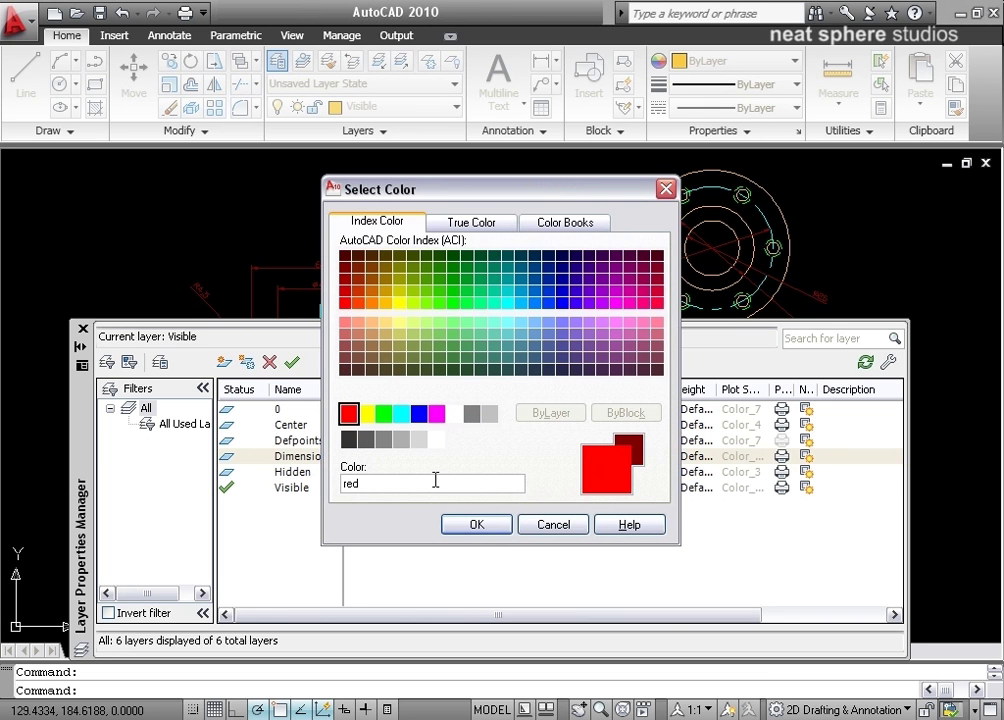
{"action": "left_click", "coordinate": [485, 528]}
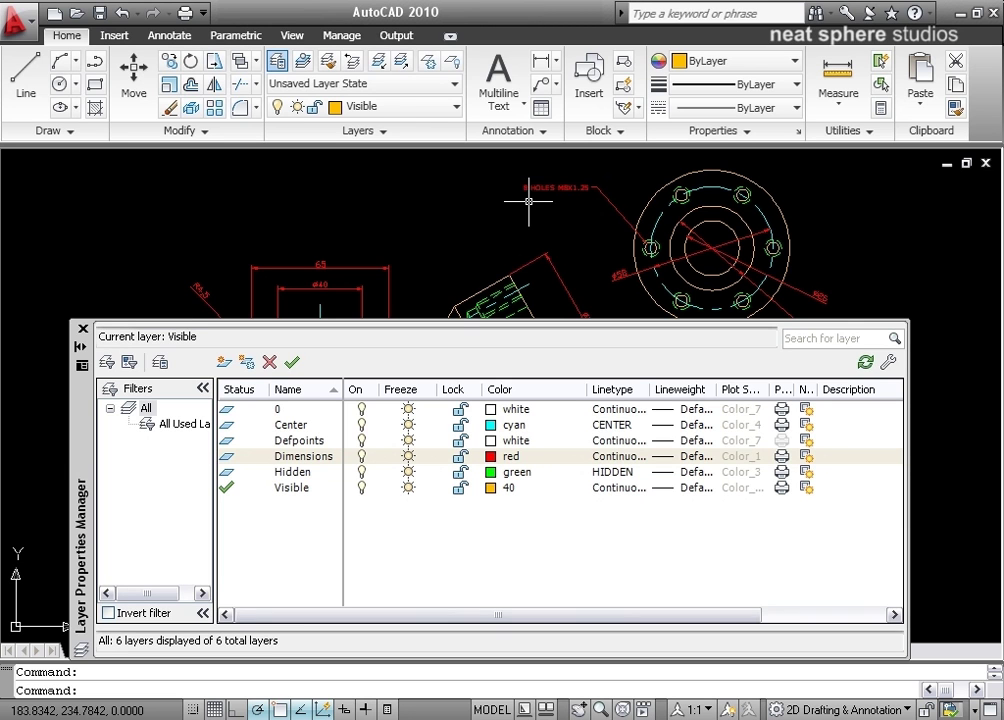
- Widen the Linetype column and view the loaded linetypes for the Hidden layer, leaving without a change
{"action": "left_click_drag", "start_coordinate": [587, 389], "coordinate": [668, 389]}
{"action": "left_click", "coordinate": [600, 472]}
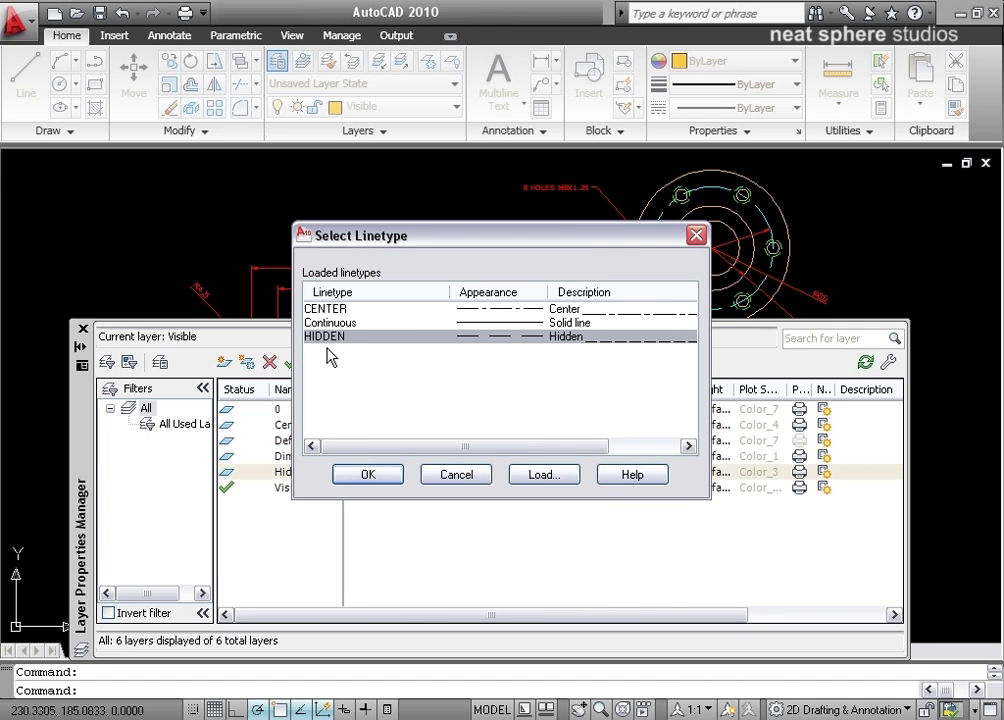
{"action": "left_click", "coordinate": [466, 481]}
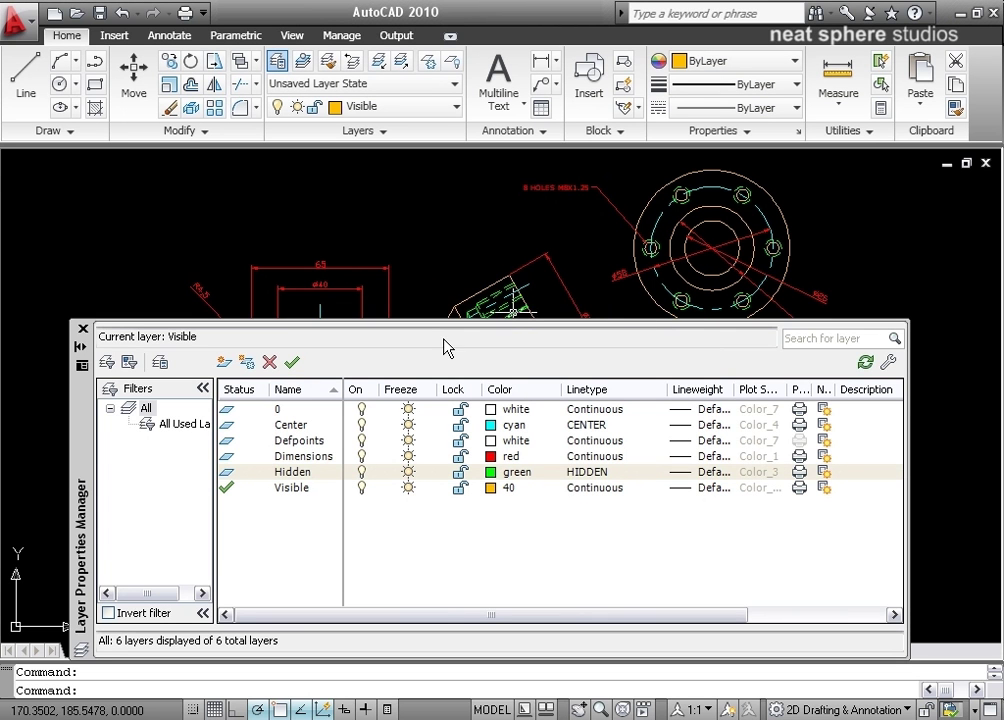
- Browse the linetypes that can be loaded from acadiso.lin for the Hidden layer, and leave without loading any
{"action": "left_click", "coordinate": [585, 480]}
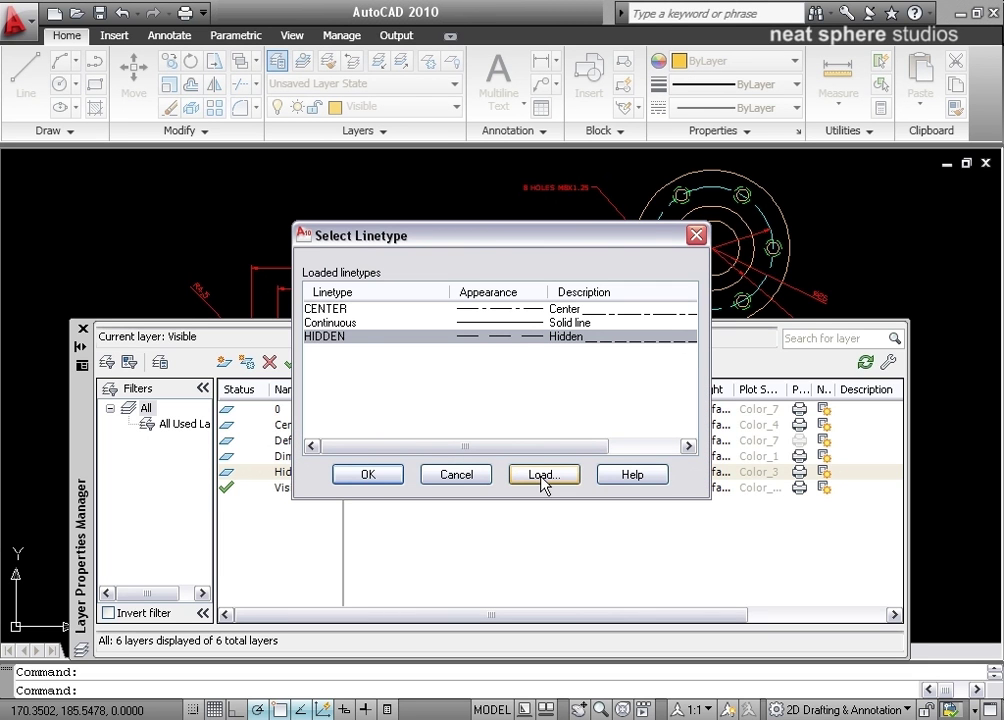
{"action": "left_click", "coordinate": [543, 480]}
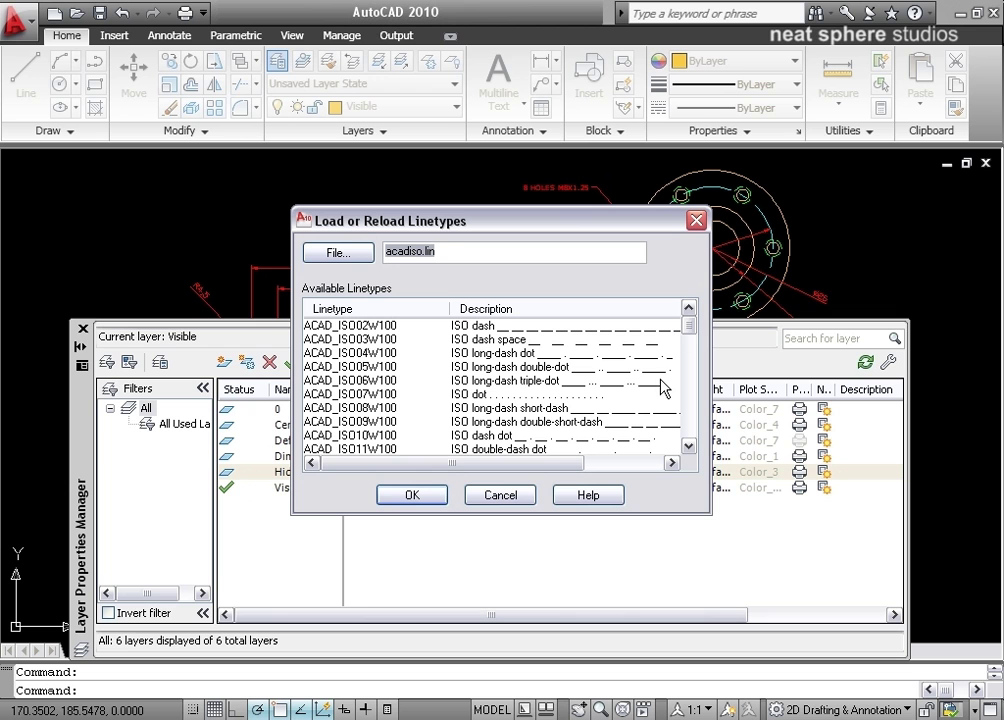
{"action": "left_click_drag", "start_coordinate": [686, 327], "coordinate": [661, 359]}
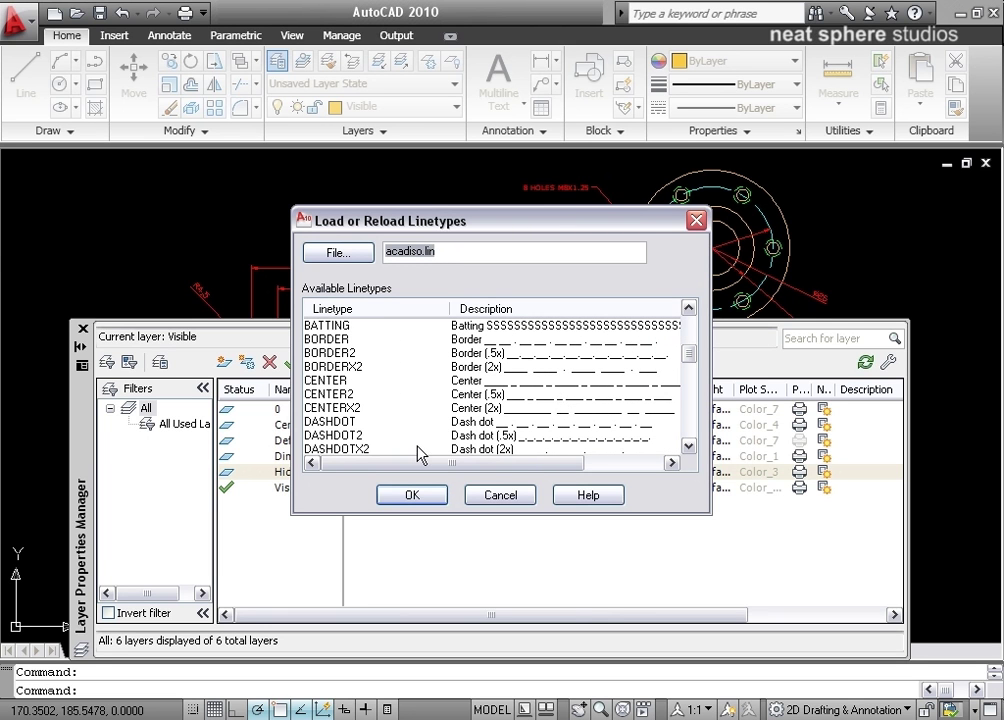
{"action": "mouse_move", "coordinate": [690, 358]}
{"action": "left_mouse_down"}
{"action": "mouse_move", "coordinate": [690, 334]}
{"action": "mouse_move", "coordinate": [689, 383]}
{"action": "left_mouse_up"}
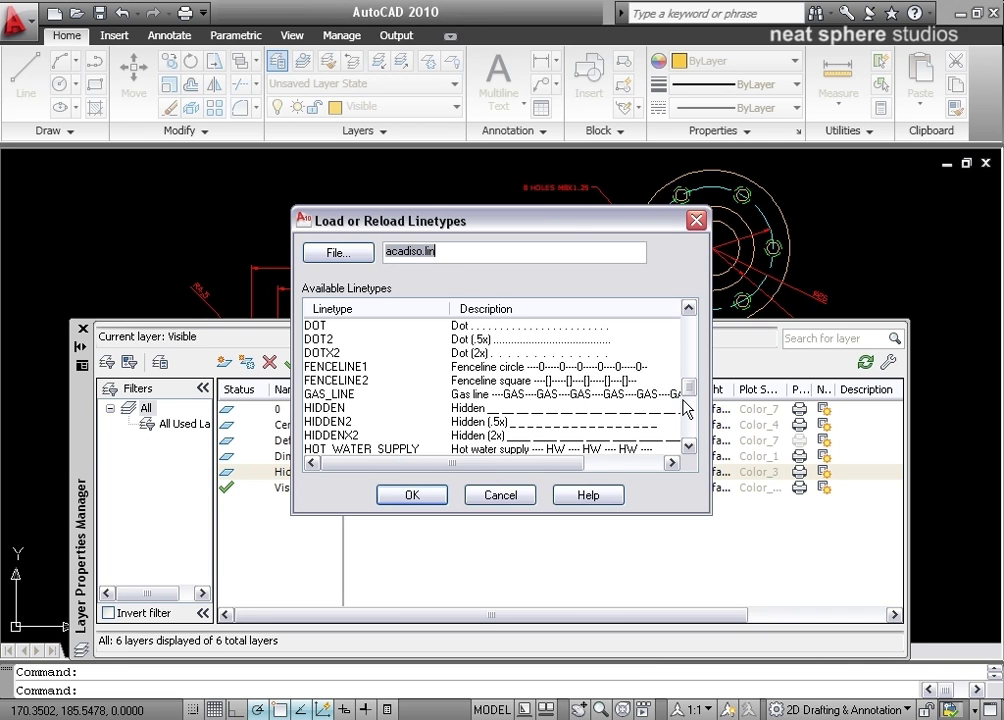
{"action": "scroll", "coordinate": [697, 380], "scroll_direction": "up", "scroll_amount": 3}
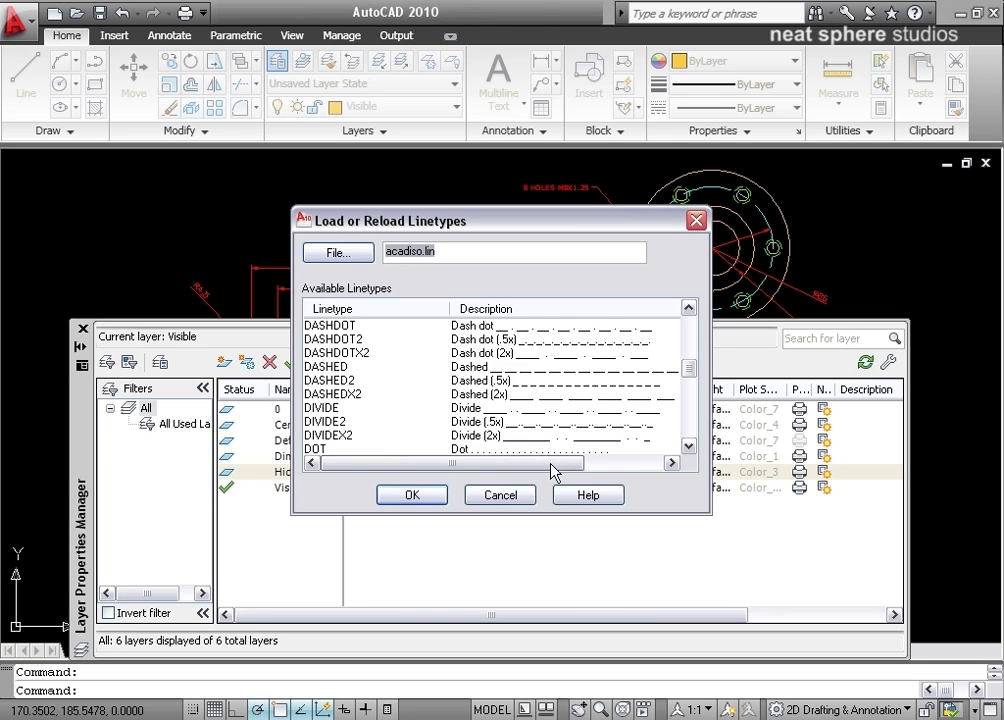
{"action": "left_click", "coordinate": [529, 497]}
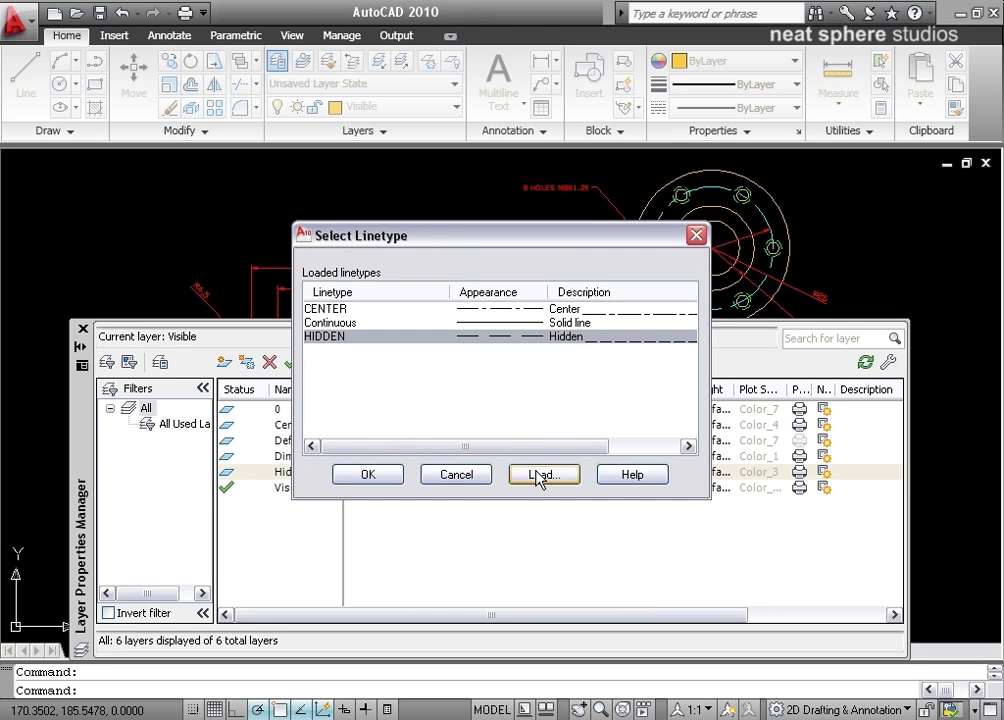
{"action": "left_click", "coordinate": [458, 478]}
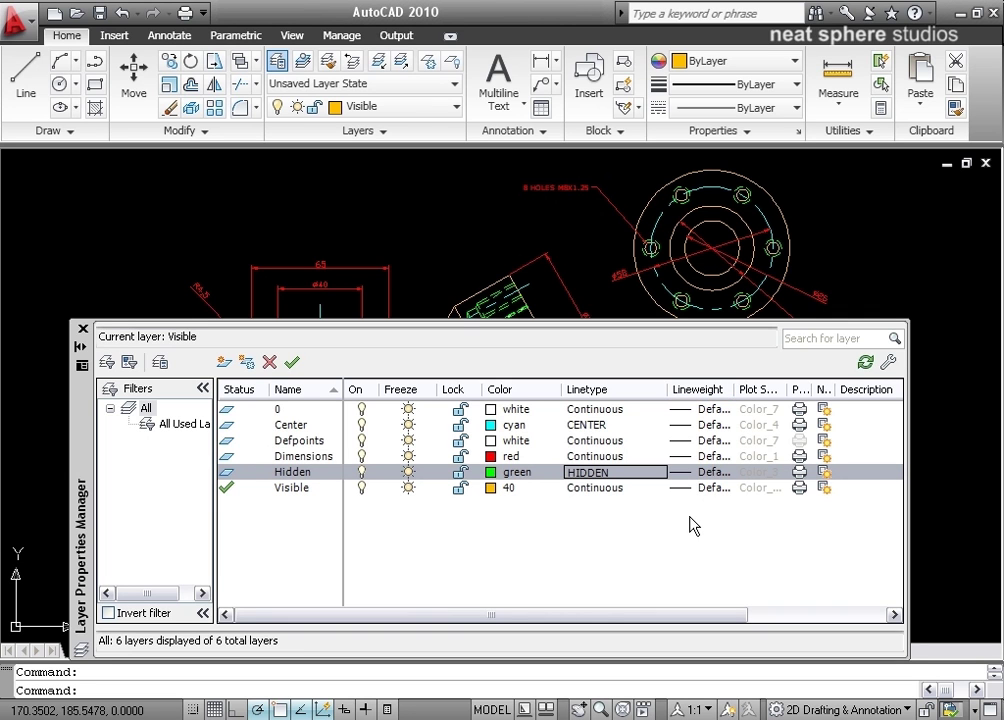
- Collapse the Layer Properties Manager to its title bar and move it higher, clear of the drawing views
{"action": "left_click", "coordinate": [79, 349]}
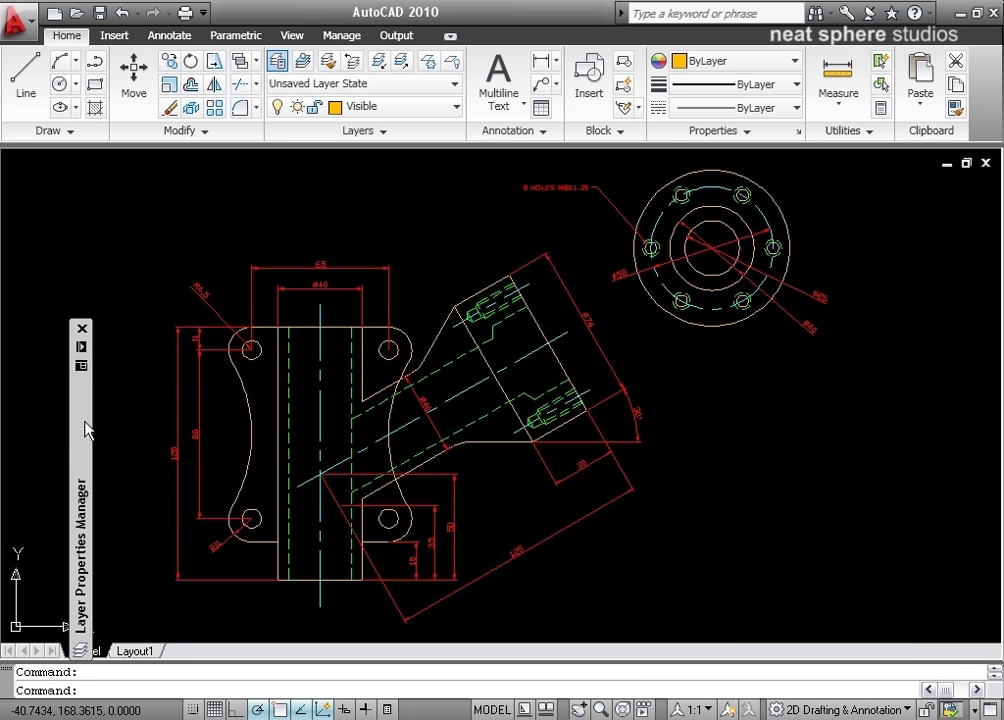
{"action": "mouse_move", "coordinate": [85, 347]}
{"action": "left_click_drag", "start_coordinate": [88, 350], "coordinate": [84, 321]}
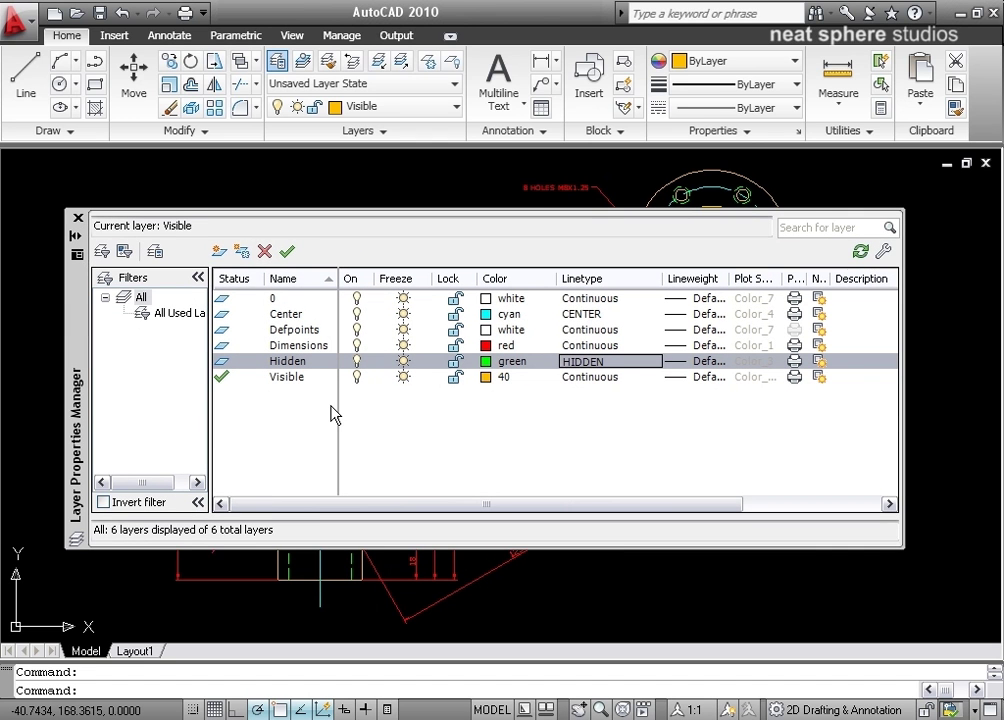
{"action": "left_click", "coordinate": [578, 601]}
{"action": "left_click", "coordinate": [550, 577]}
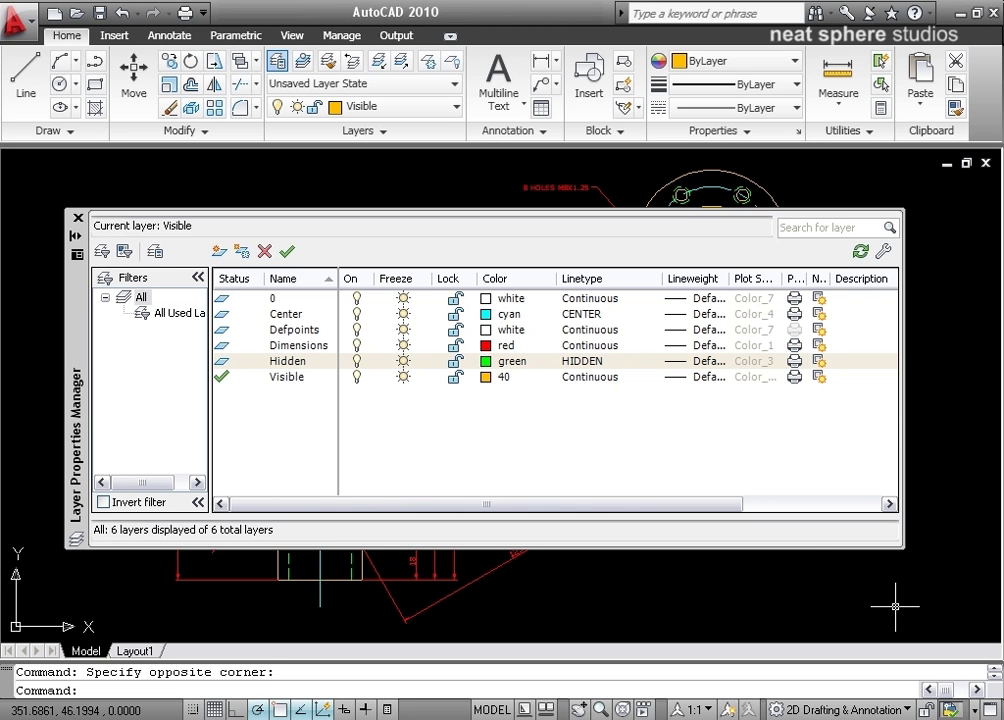
{"action": "left_click_drag", "start_coordinate": [70, 277], "coordinate": [52, 200]}
{"action": "left_click", "coordinate": [65, 205]}
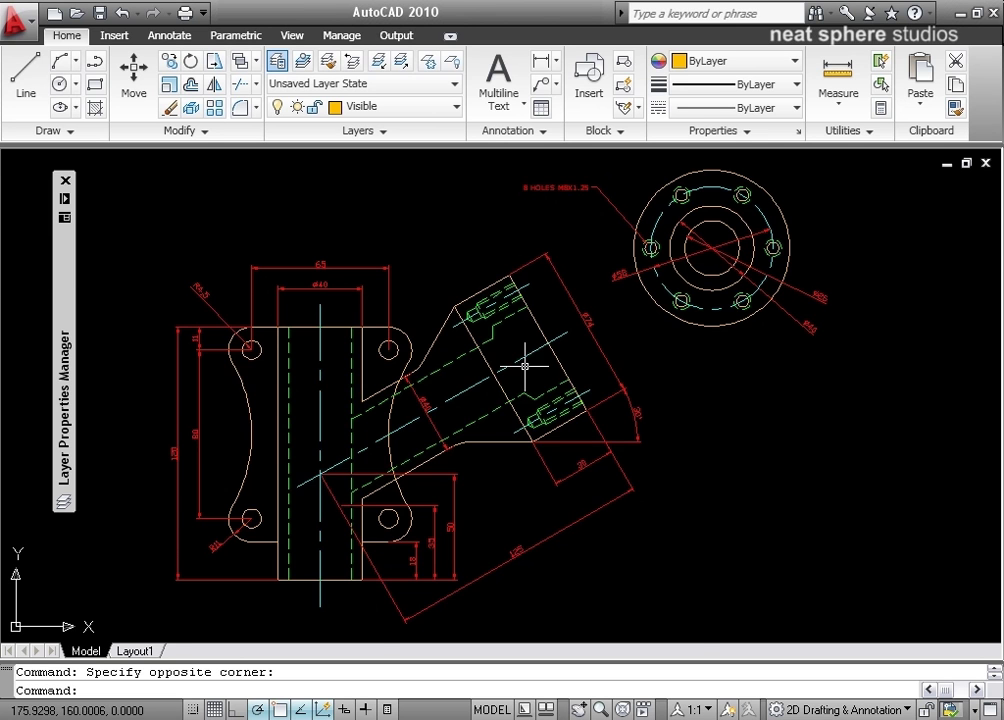
- Make Hidden the current layer in the Layer Properties Manager and collapse the palette off the angled flange view
{"action": "scroll", "coordinate": [524, 366], "scroll_direction": "up", "scroll_amount": 4}
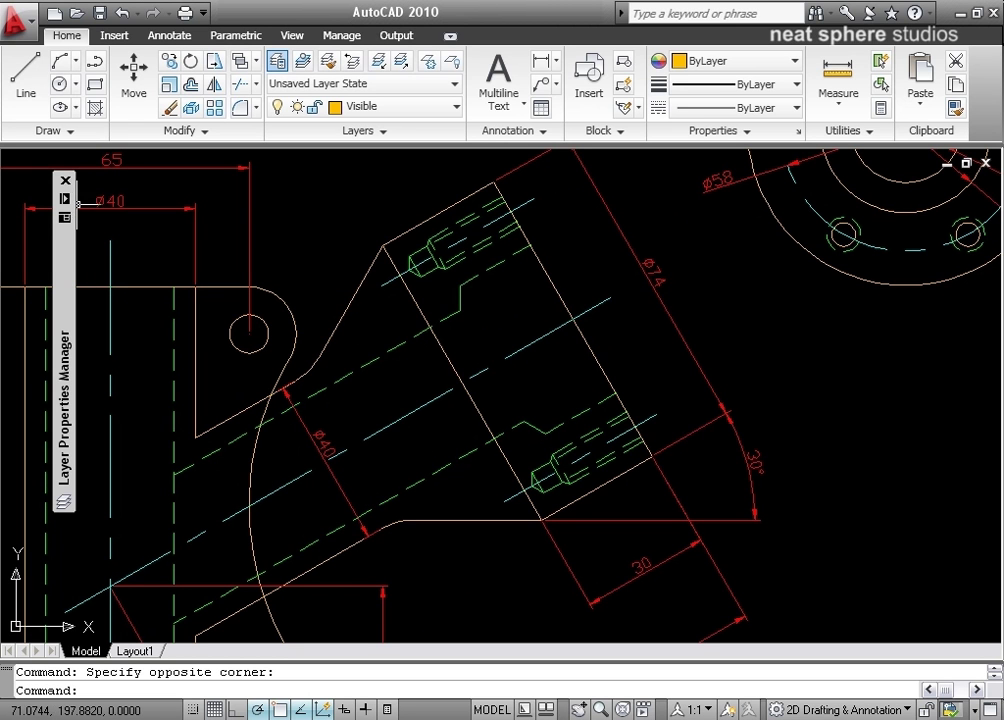
{"action": "mouse_move", "coordinate": [64, 200]}
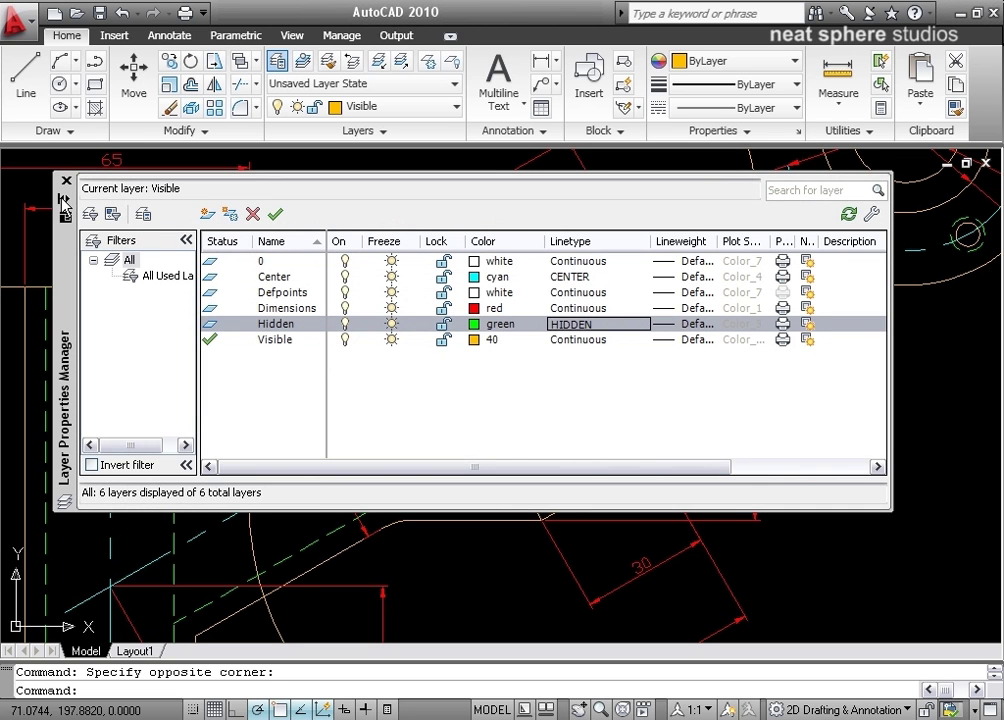
{"action": "left_click", "coordinate": [211, 325]}
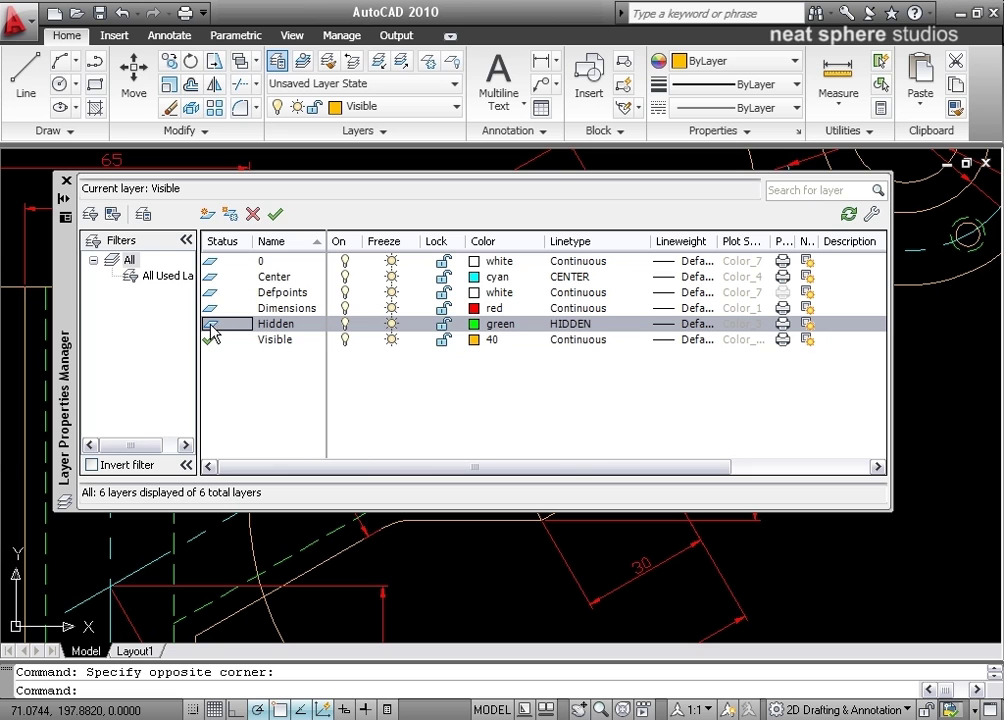
{"action": "left_click", "coordinate": [276, 216]}
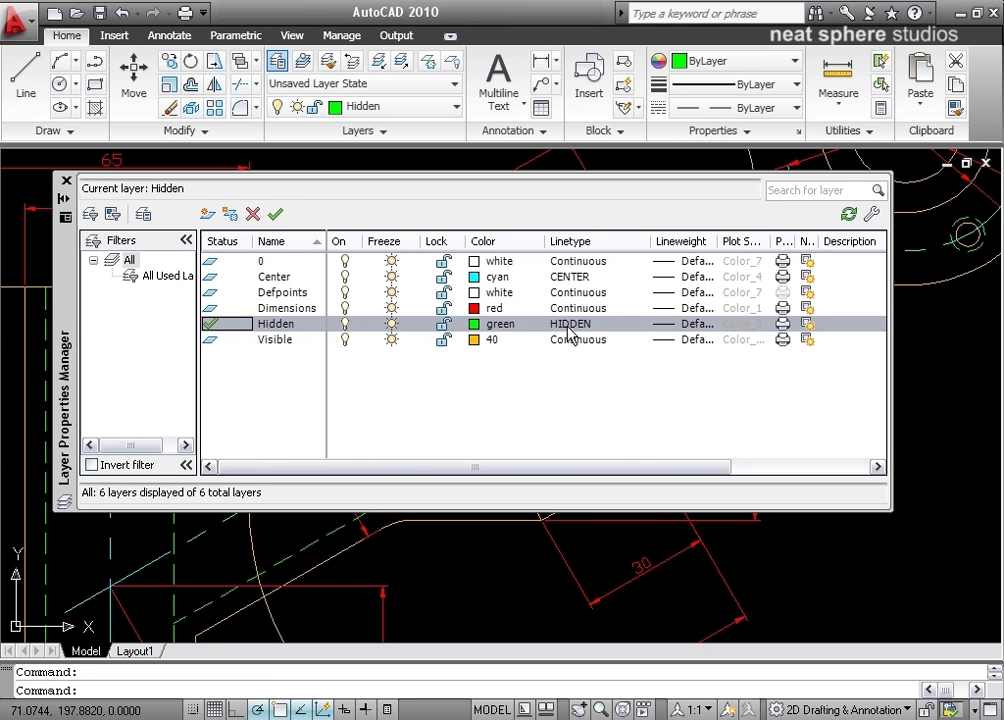
{"action": "left_click", "coordinate": [64, 198]}
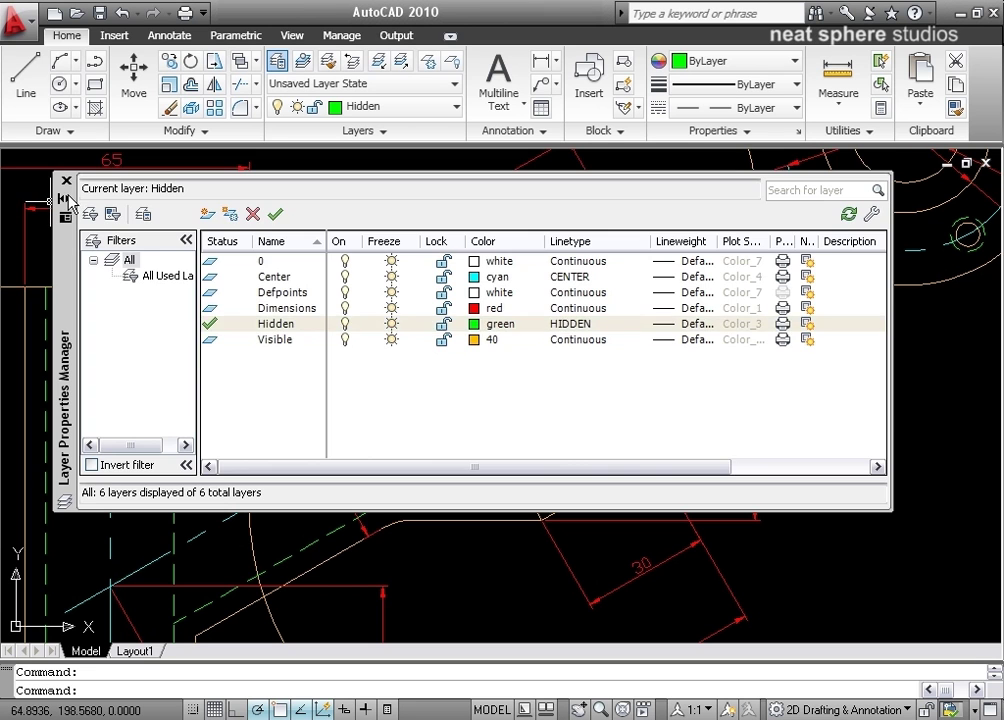
- Draw a line on the Hidden layer joining the inner ends of the angled bore's two hidden edges, from lower to upper
{"action": "left_click", "coordinate": [27, 76]}
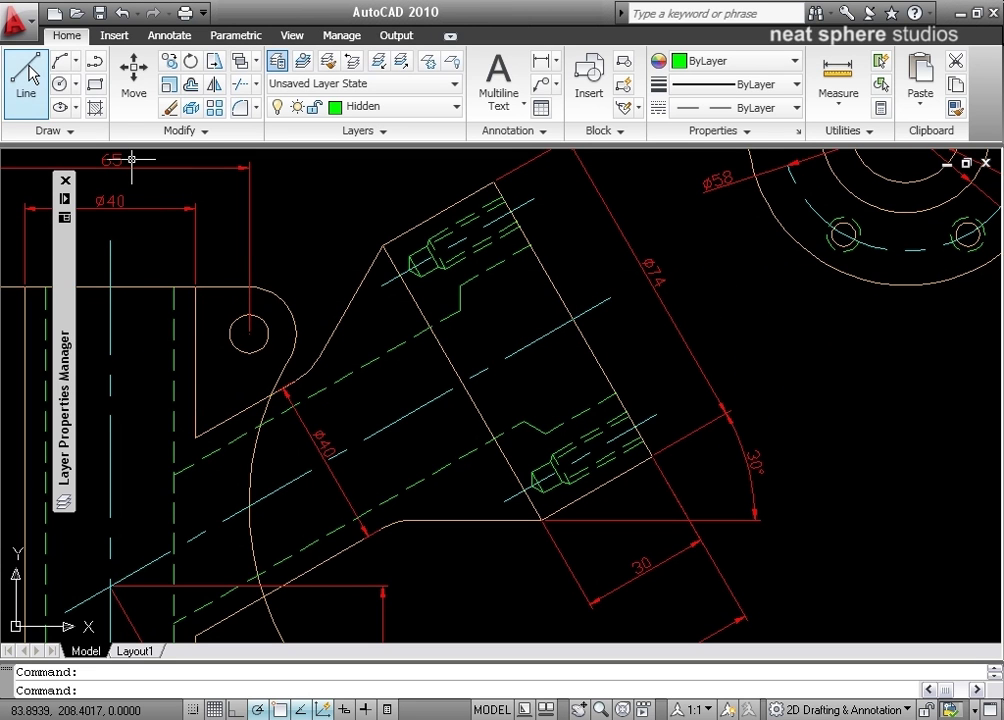
{"action": "left_click", "coordinate": [523, 422]}
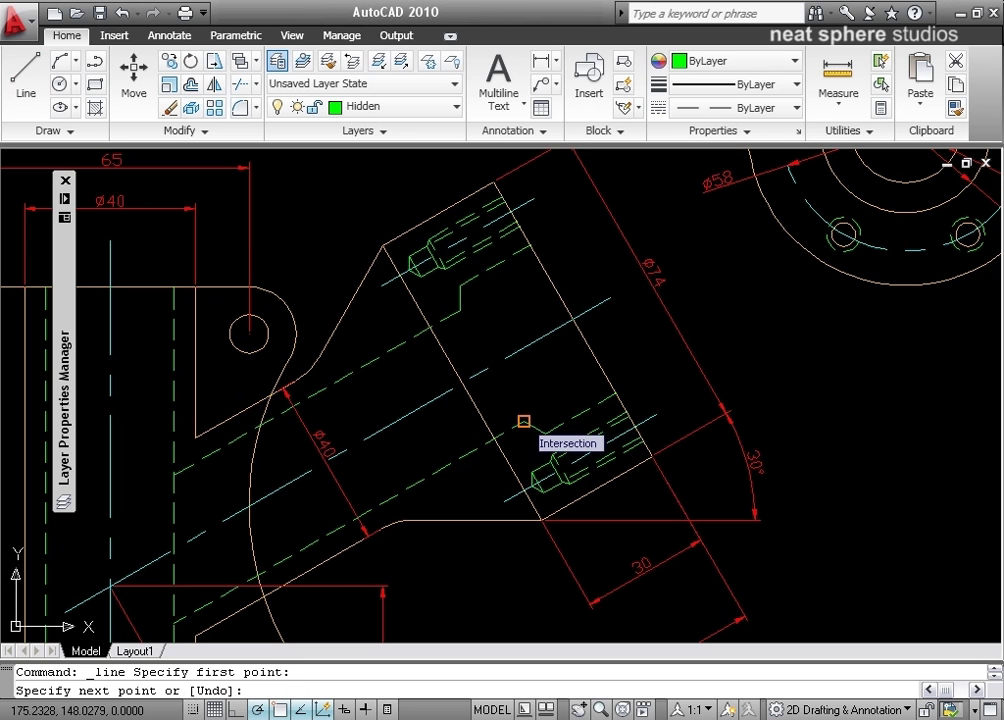
{"action": "left_click", "coordinate": [460, 310]}
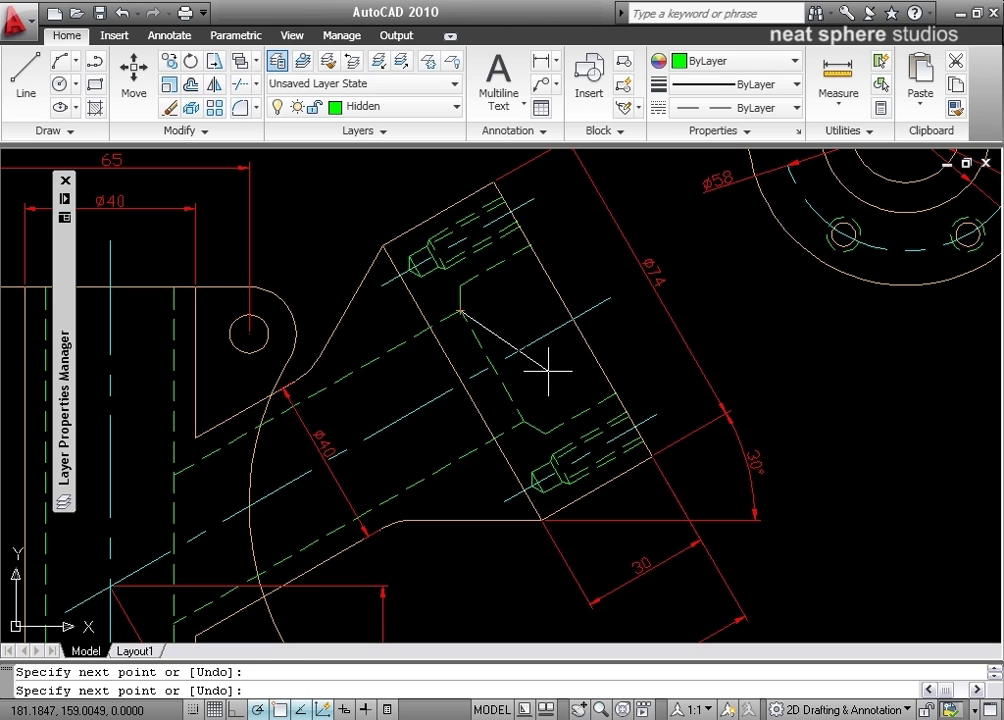
{"action": "key", "text": "Escape"}
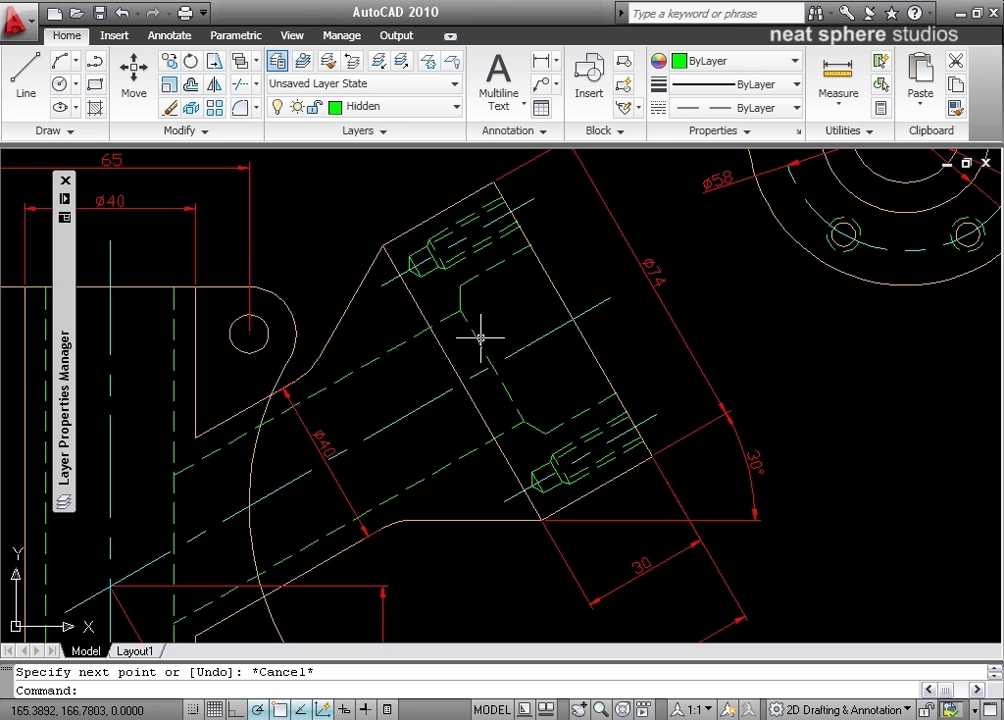
- Draw a second hidden line joining the lower and upper outer corners of the chamfer in the angled flange's bore
{"action": "right_click", "coordinate": [630, 339]}
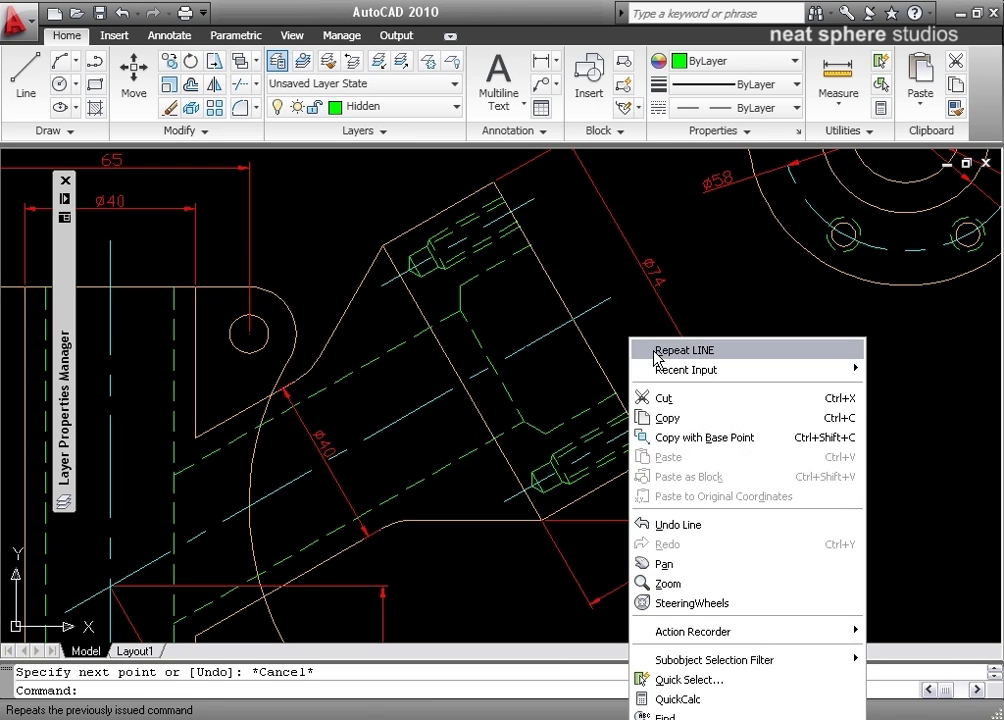
{"action": "left_click", "coordinate": [655, 350]}
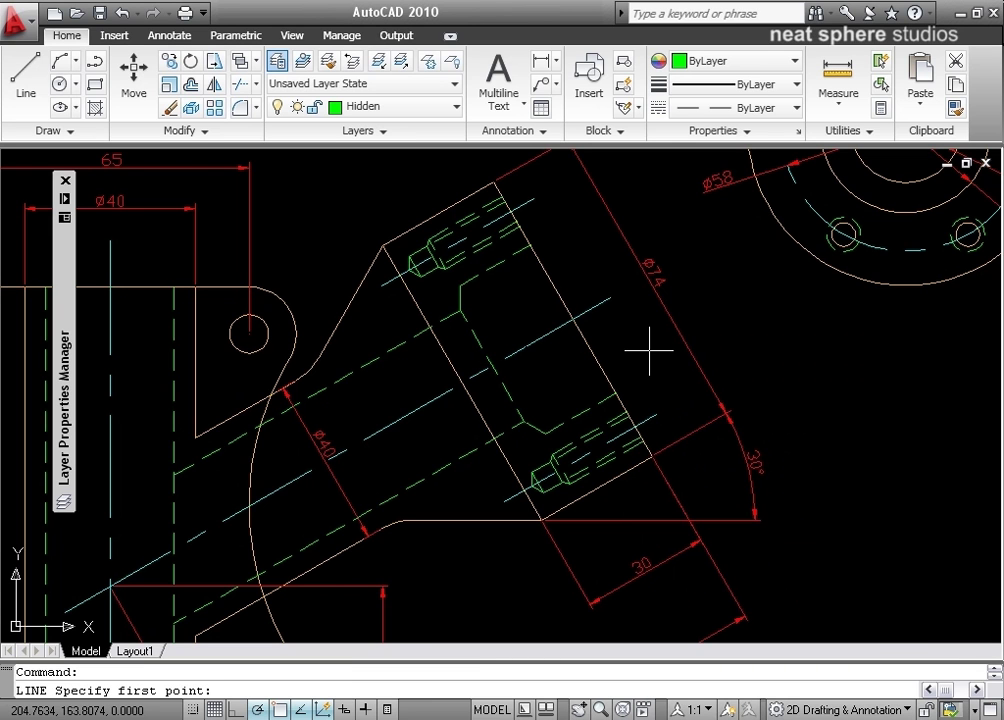
{"action": "left_click", "coordinate": [545, 432]}
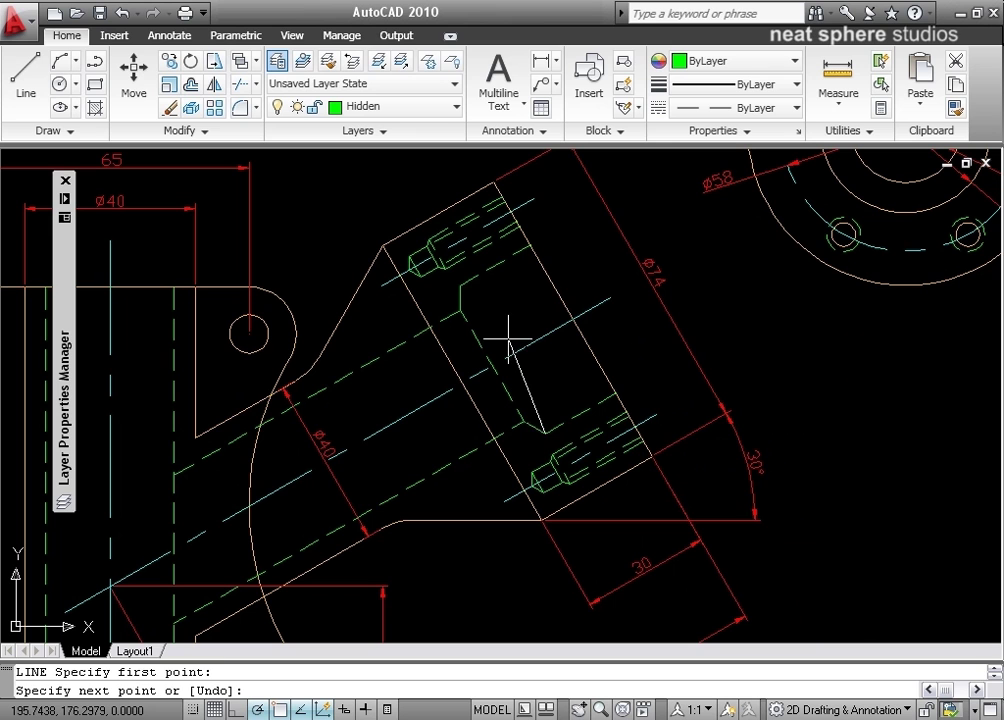
{"action": "left_click", "coordinate": [459, 285]}
{"action": "key", "text": "Escape"}
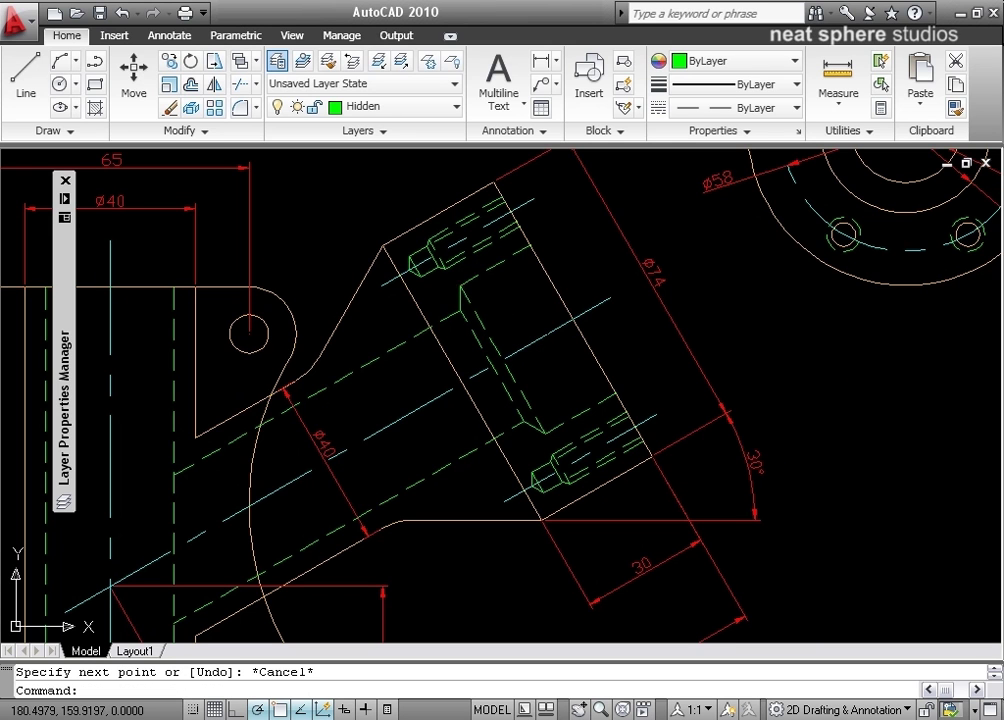
{"action": "mouse_move", "coordinate": [455, 477]}
{"action": "middle_mouse_down"}
{"action": "mouse_move", "coordinate": [613, 285]}
{"action": "mouse_move", "coordinate": [511, 441]}
{"action": "mouse_move", "coordinate": [417, 508]}
{"action": "mouse_move", "coordinate": [320, 545]}
{"action": "middle_mouse_up"}
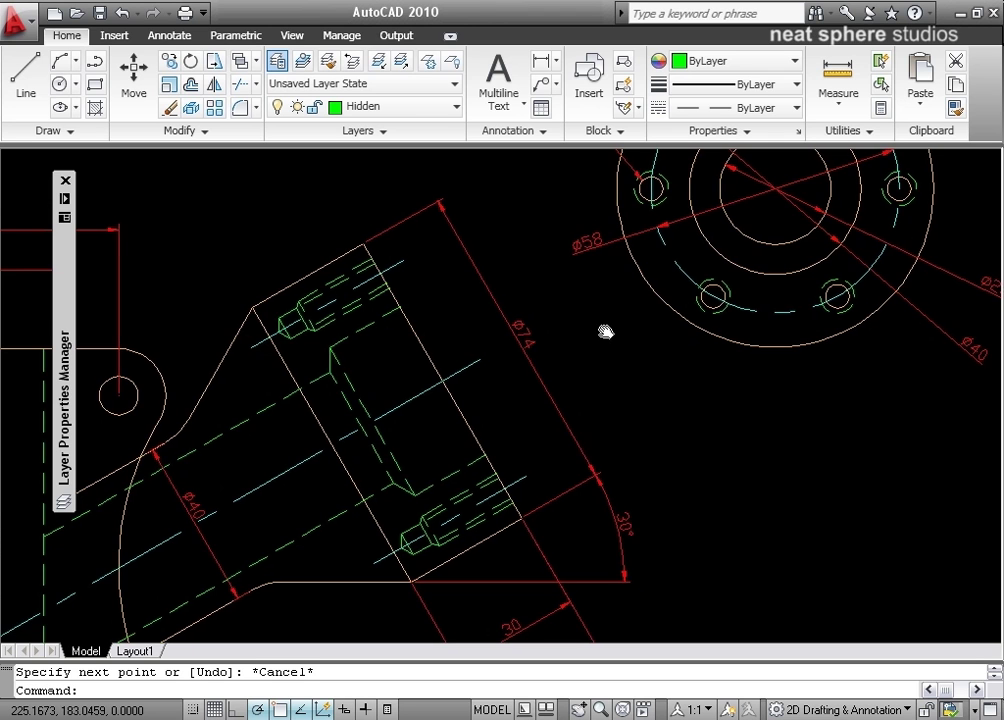
- Make Center the current layer in the Layer Properties Manager and collapse the palette off the circular flange view
{"action": "middle_click_drag", "start_coordinate": [605, 332], "coordinate": [318, 538]}
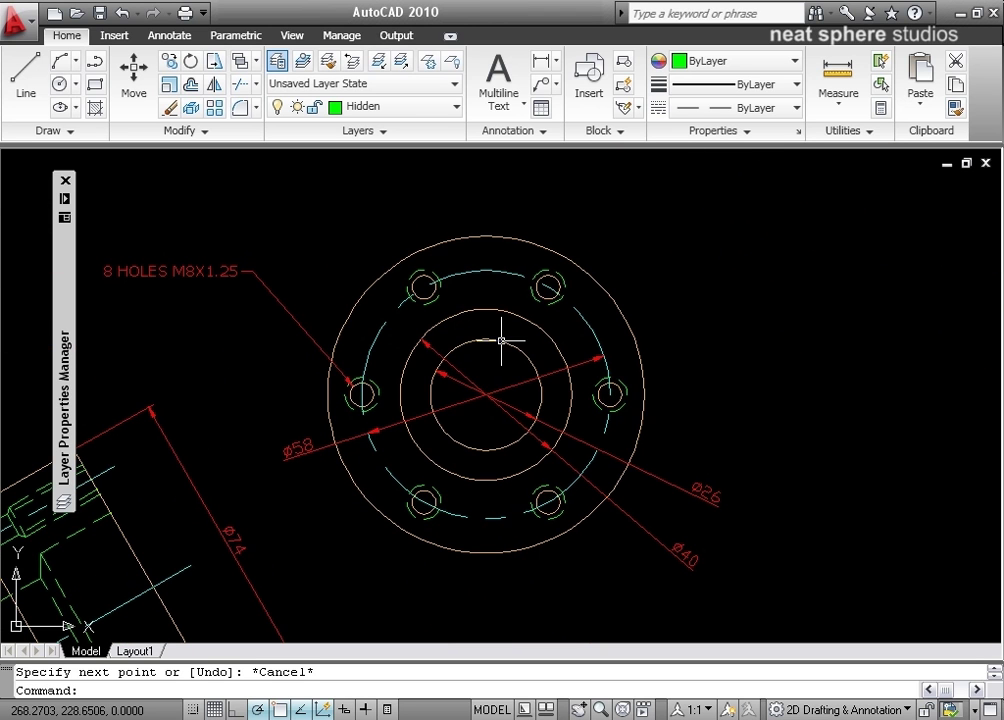
{"action": "mouse_move", "coordinate": [63, 200]}
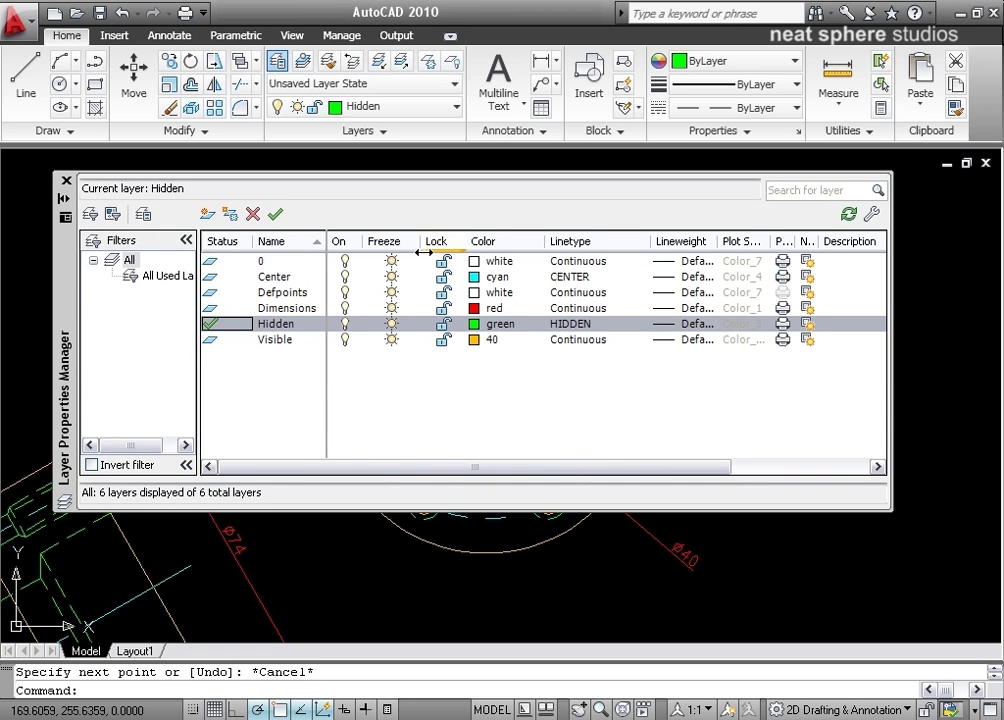
{"action": "left_click", "coordinate": [274, 277]}
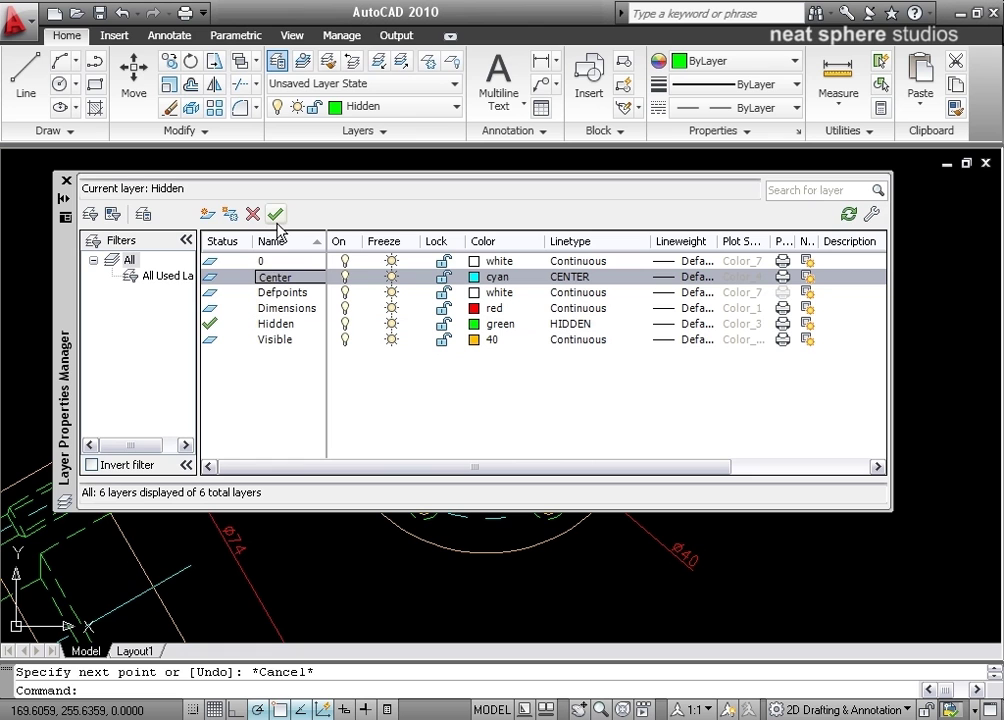
{"action": "left_click", "coordinate": [275, 216]}
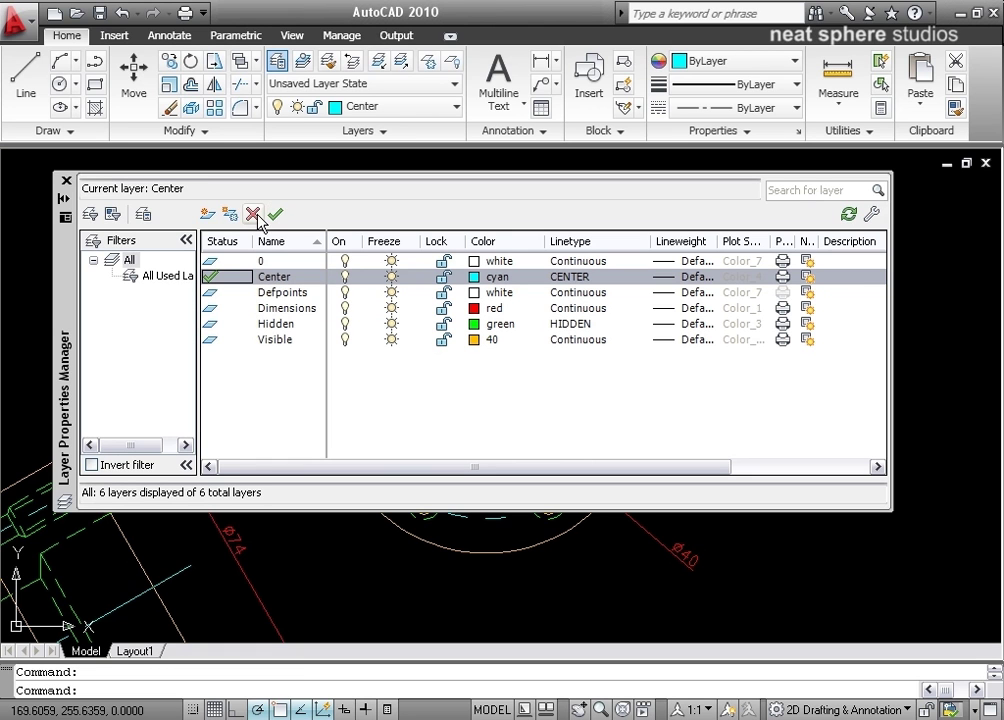
{"action": "left_click", "coordinate": [64, 200]}
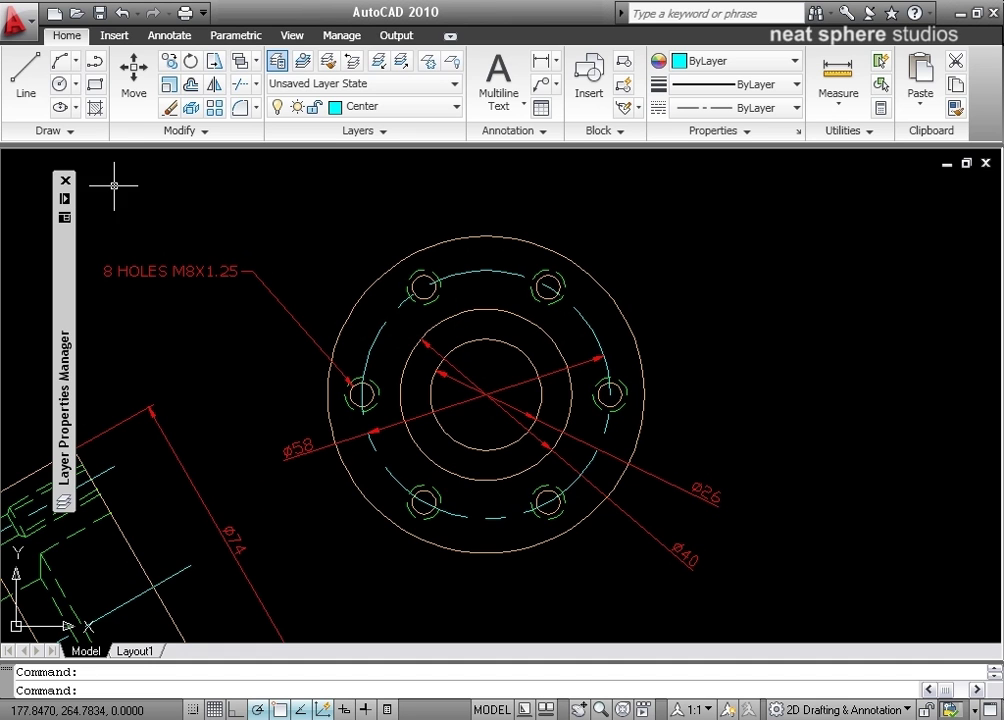
- Enable the Quadrant object snap and draw a vertical center line from the flange outer circle's lower quadrant to its upper quadrant
{"action": "left_click", "coordinate": [24, 80]}
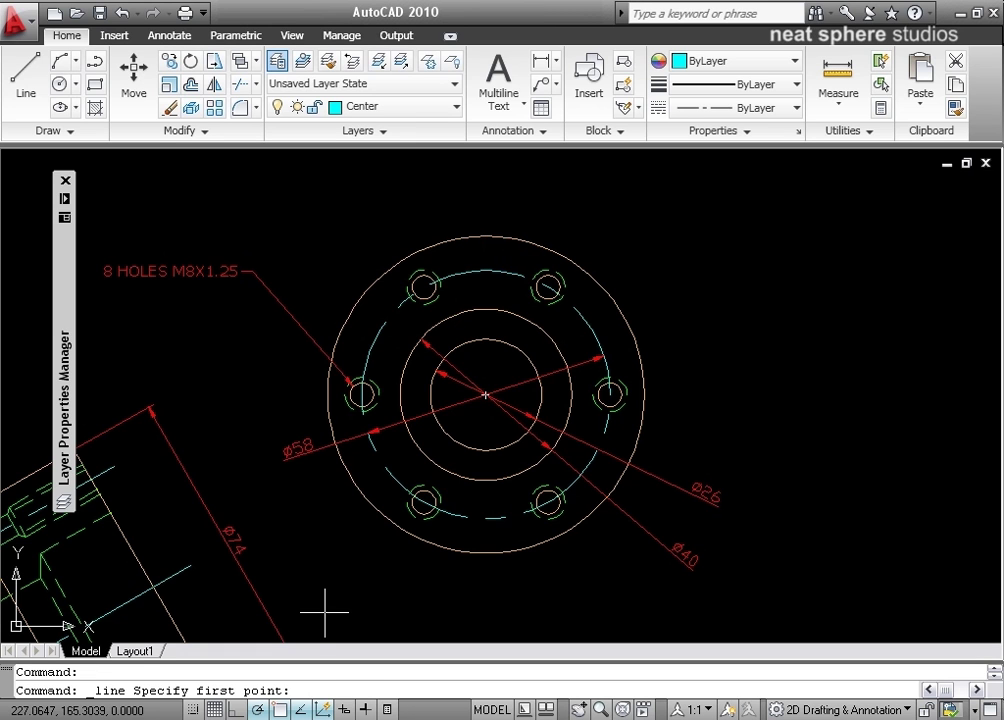
{"action": "key", "text": "F3"}
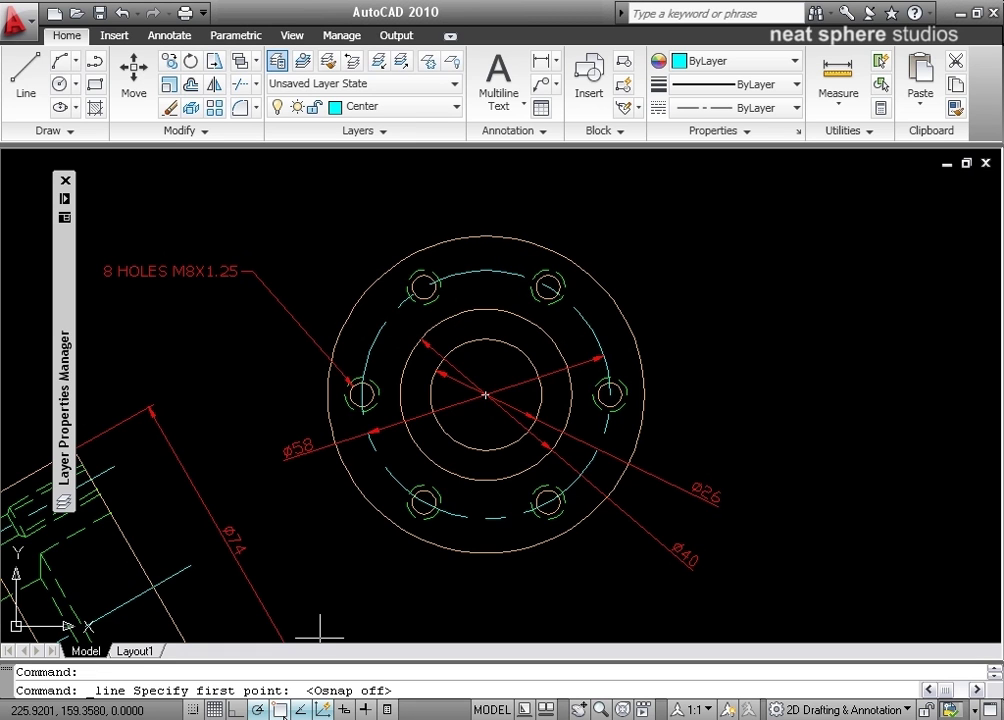
{"action": "right_click", "coordinate": [280, 709]}
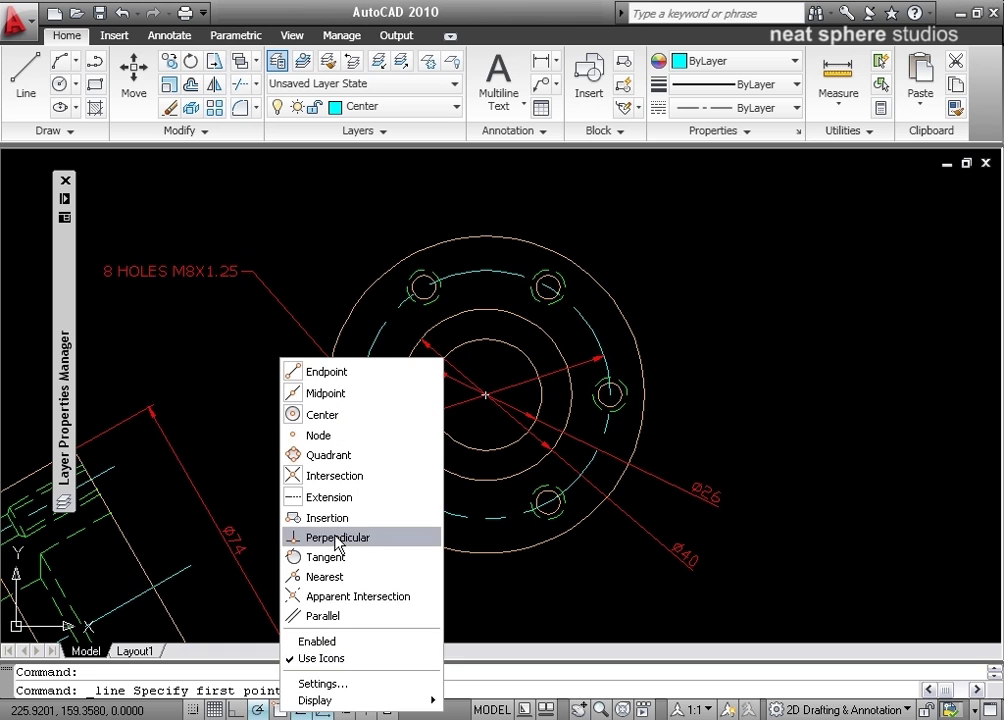
{"action": "left_click", "coordinate": [335, 460]}
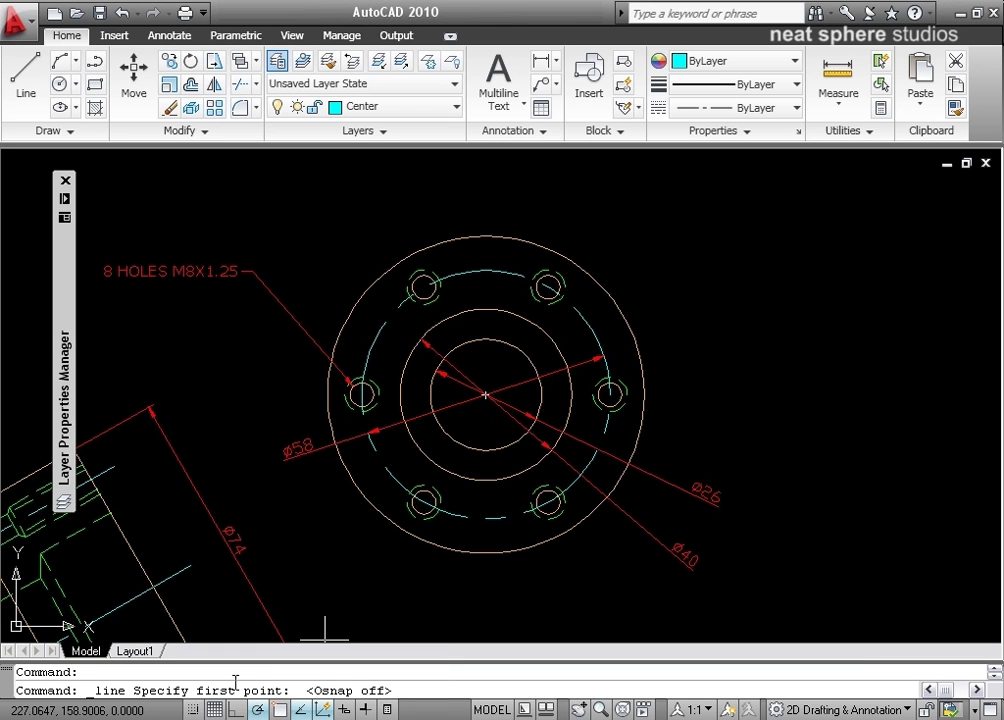
{"action": "left_click", "coordinate": [285, 711]}
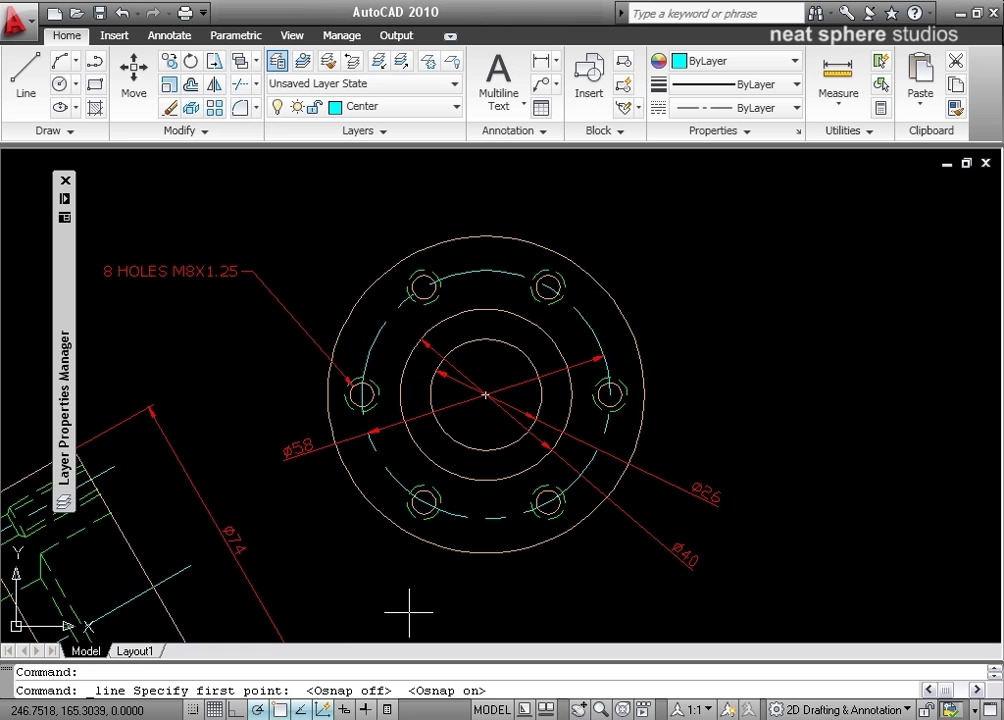
{"action": "left_click", "coordinate": [485, 553]}
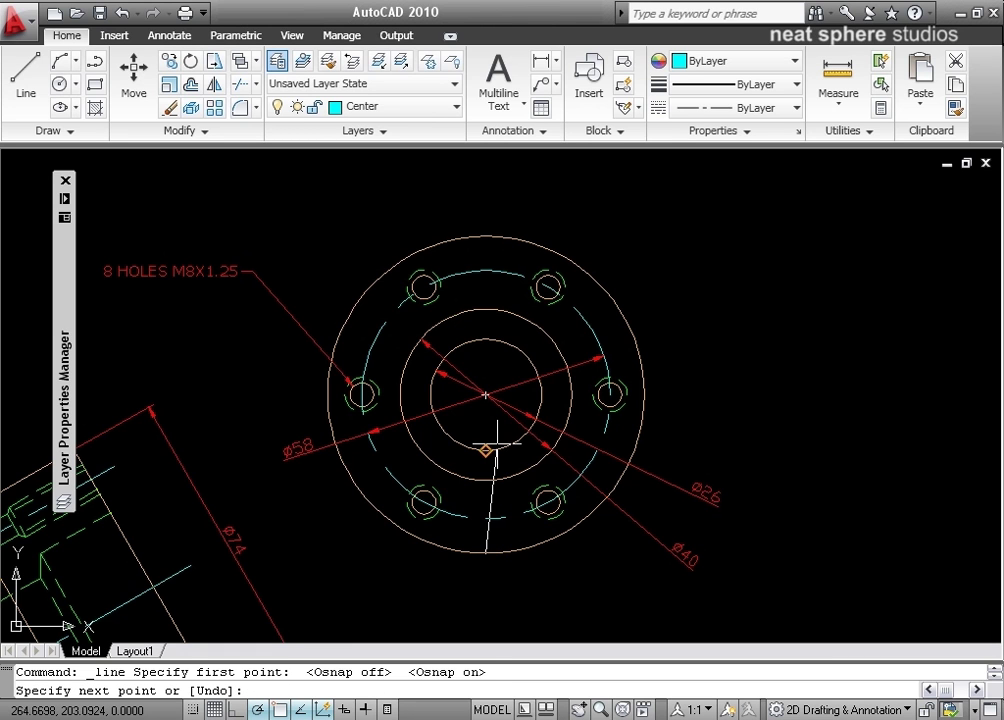
{"action": "left_click", "coordinate": [485, 234]}
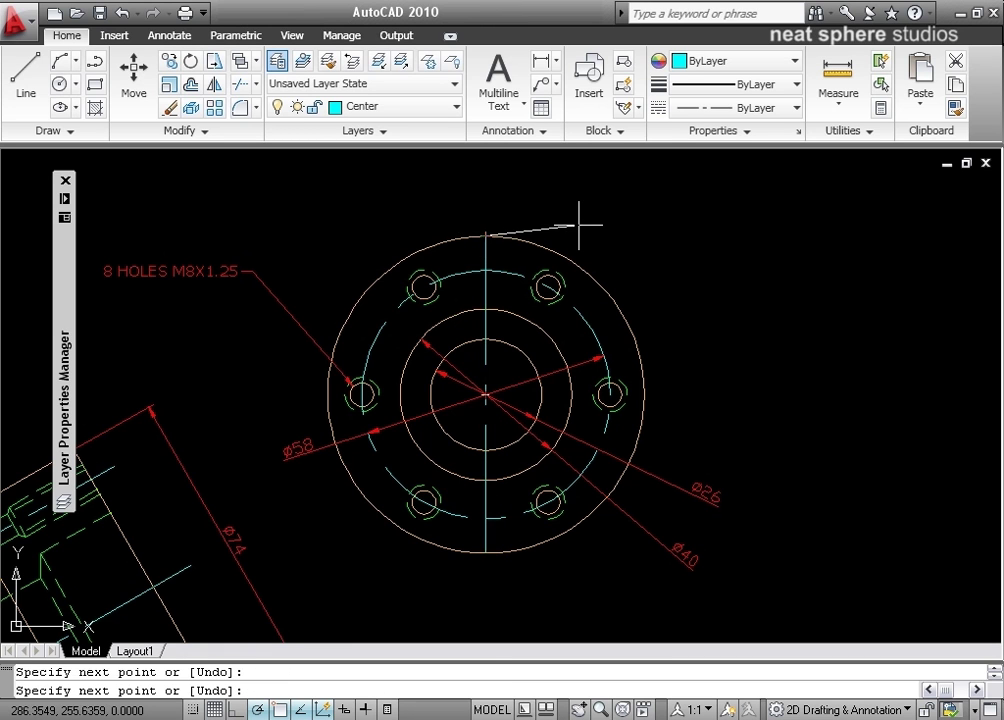
{"action": "key", "text": "Return"}
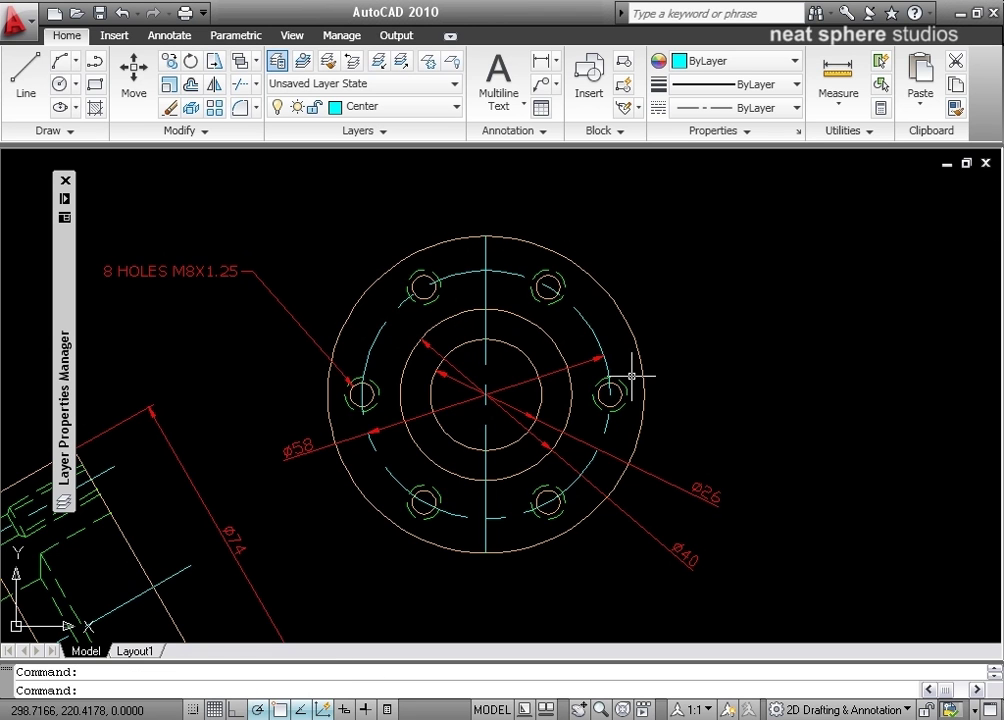
- Draw a horizontal center line across the circular flange from the outer circle's right quadrant to its left quadrant
{"action": "right_click", "coordinate": [702, 403]}
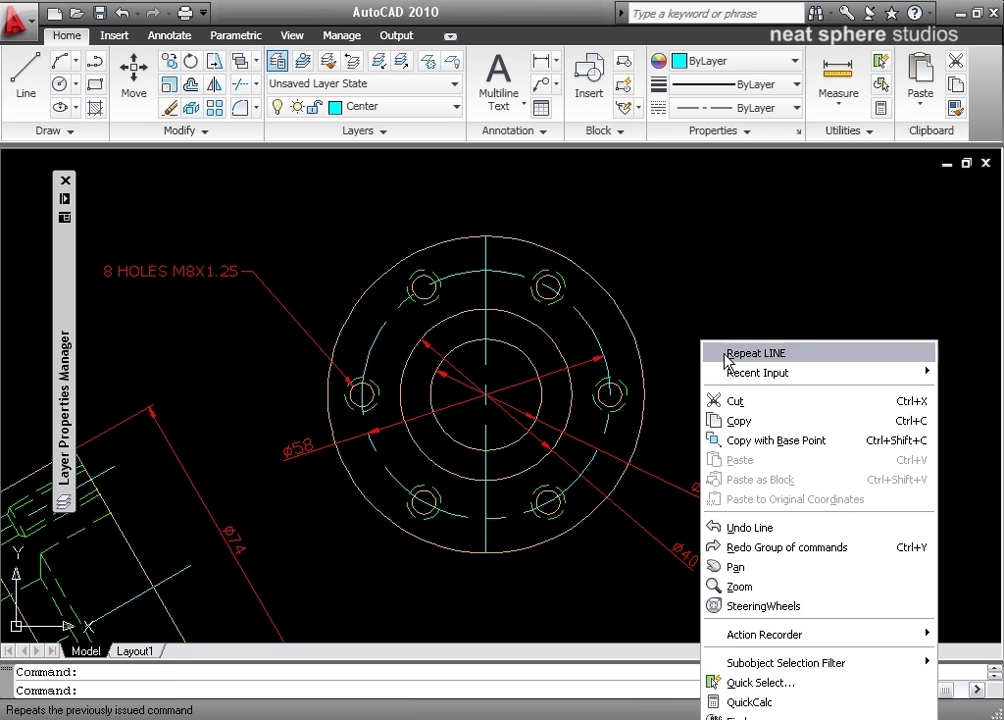
{"action": "left_click", "coordinate": [728, 354]}
{"action": "left_click", "coordinate": [645, 394]}
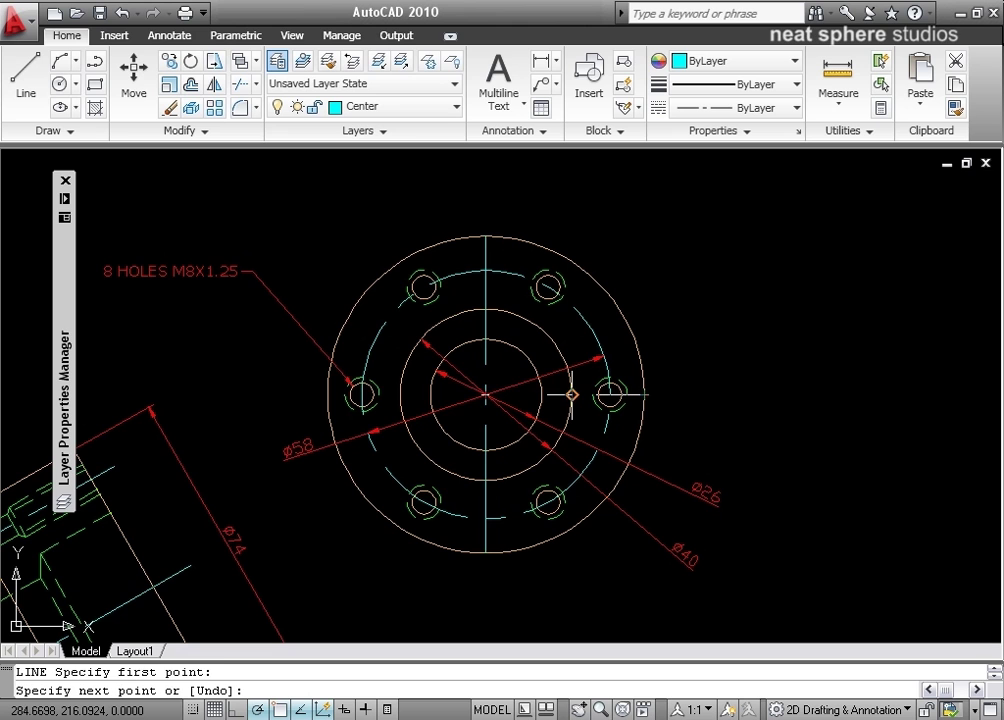
{"action": "left_click", "coordinate": [328, 394]}
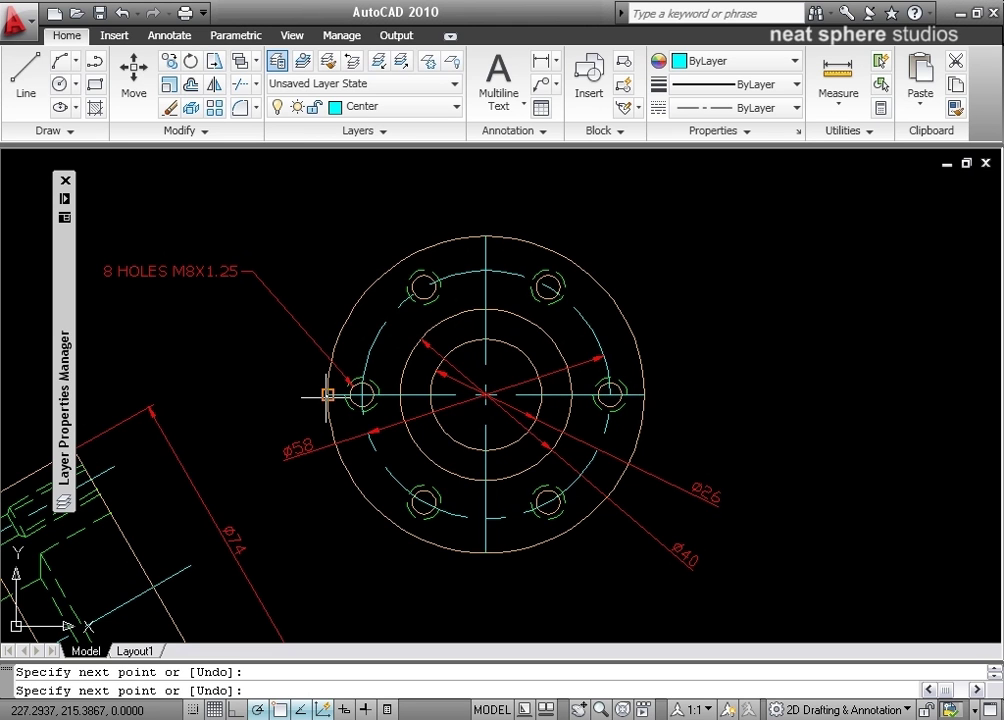
{"action": "key", "text": "Return"}
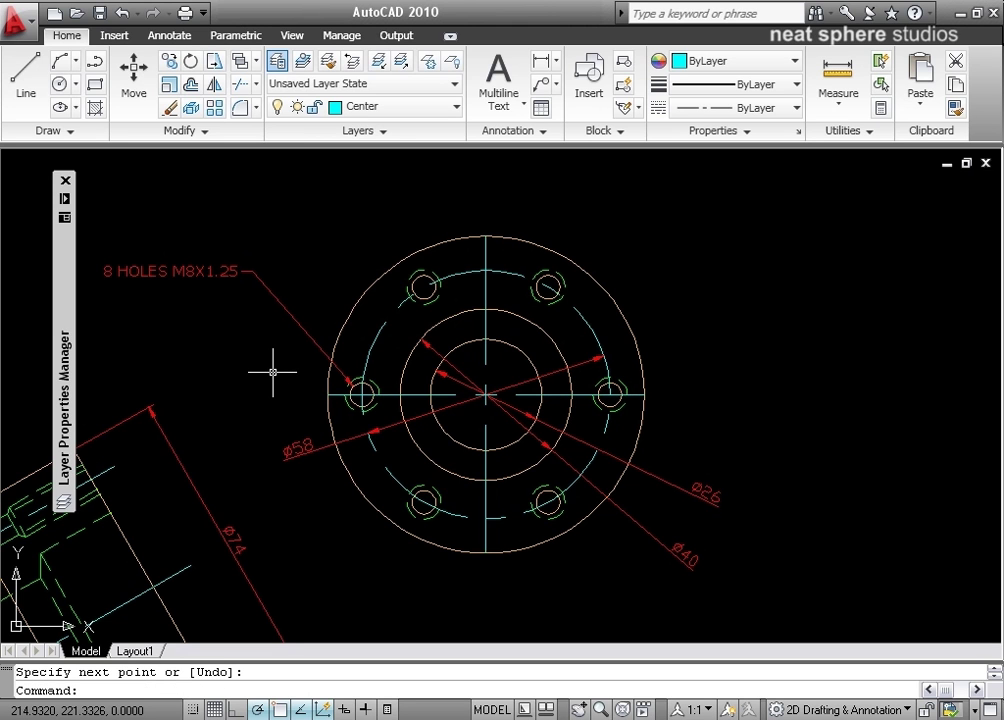
- Stretch the vertical center line past the flange's outer circle, about 15 units above it and about 13 units below it
{"action": "left_click", "coordinate": [485, 286]}
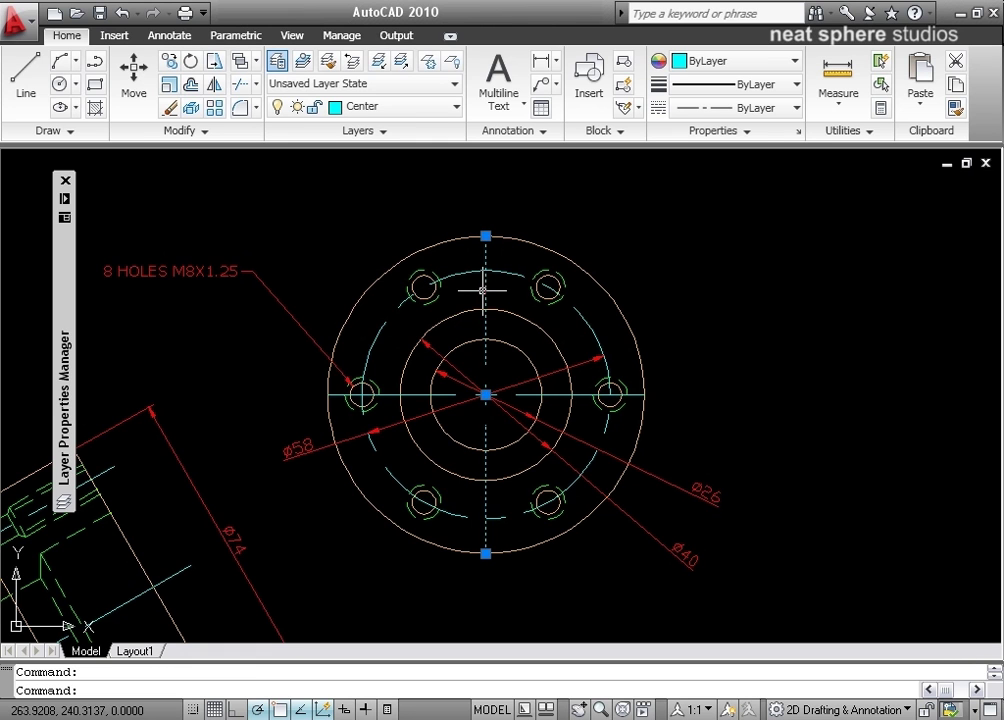
{"action": "left_click", "coordinate": [485, 237]}
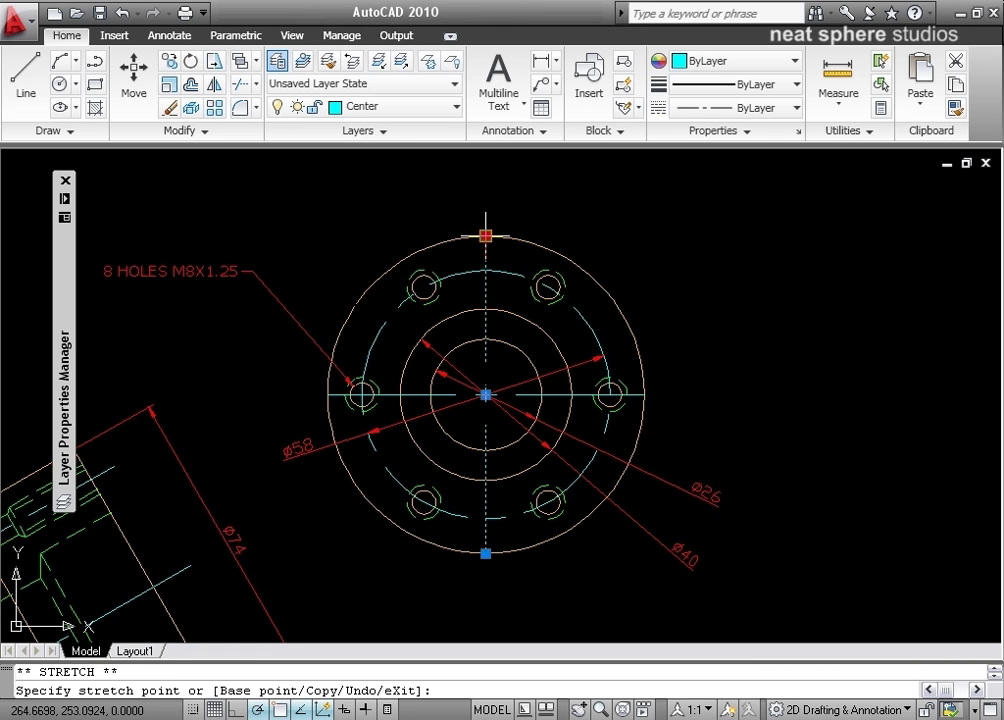
{"action": "left_click", "coordinate": [485, 170]}
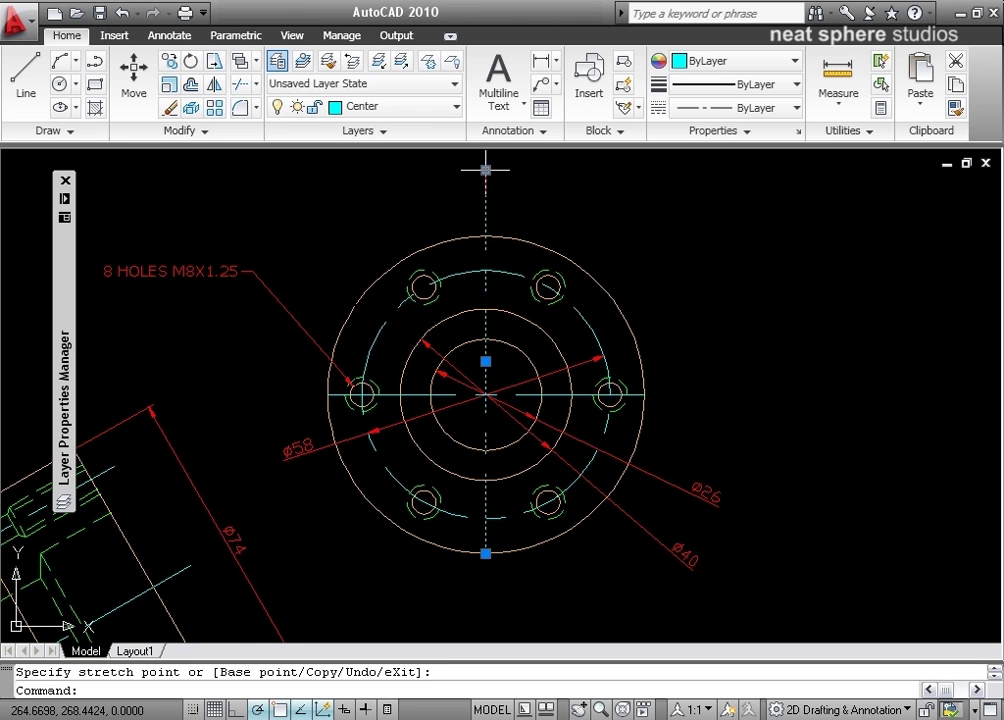
{"action": "left_click", "coordinate": [485, 553]}
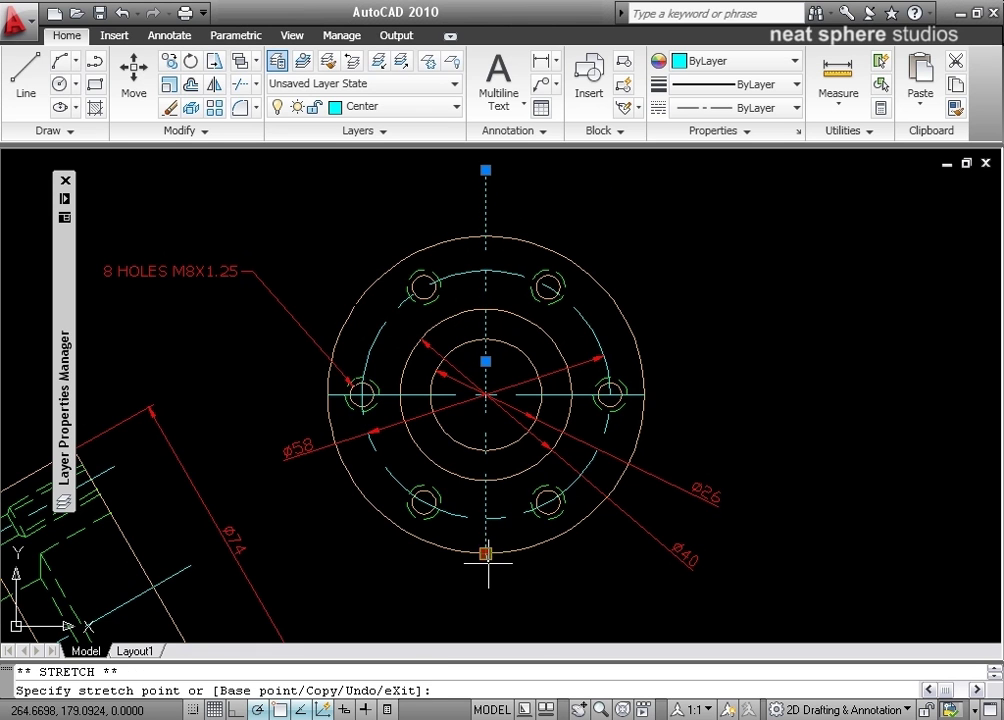
{"action": "left_click", "coordinate": [485, 610]}
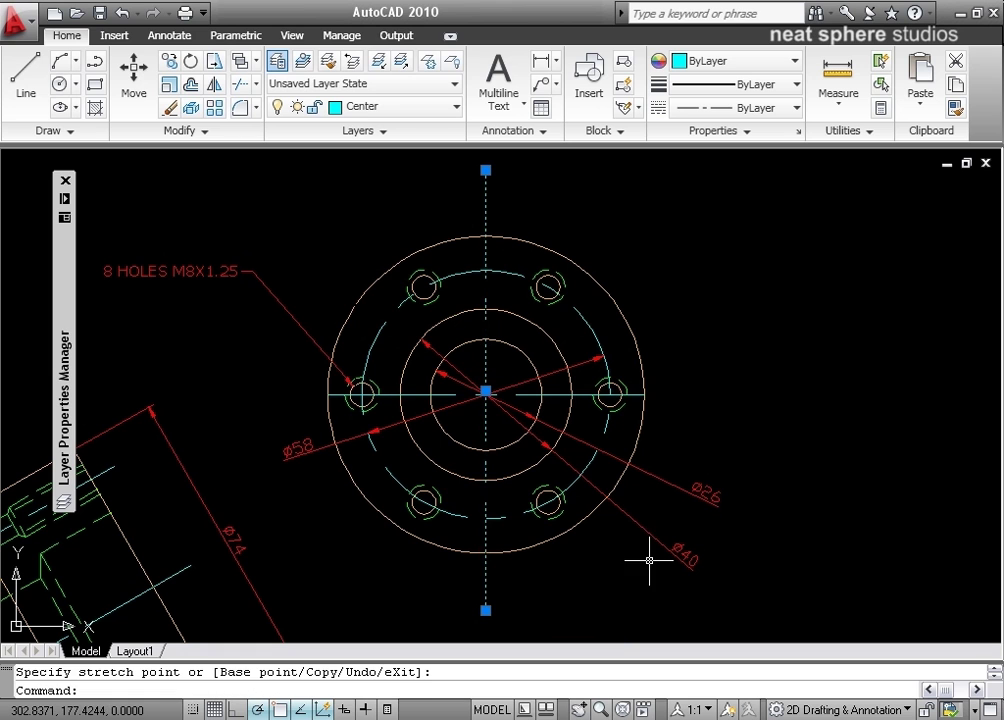
- Stretch both ends of the horizontal center line about 11 units beyond the flange's outer circle and clear the selection
{"action": "left_click", "coordinate": [640, 394]}
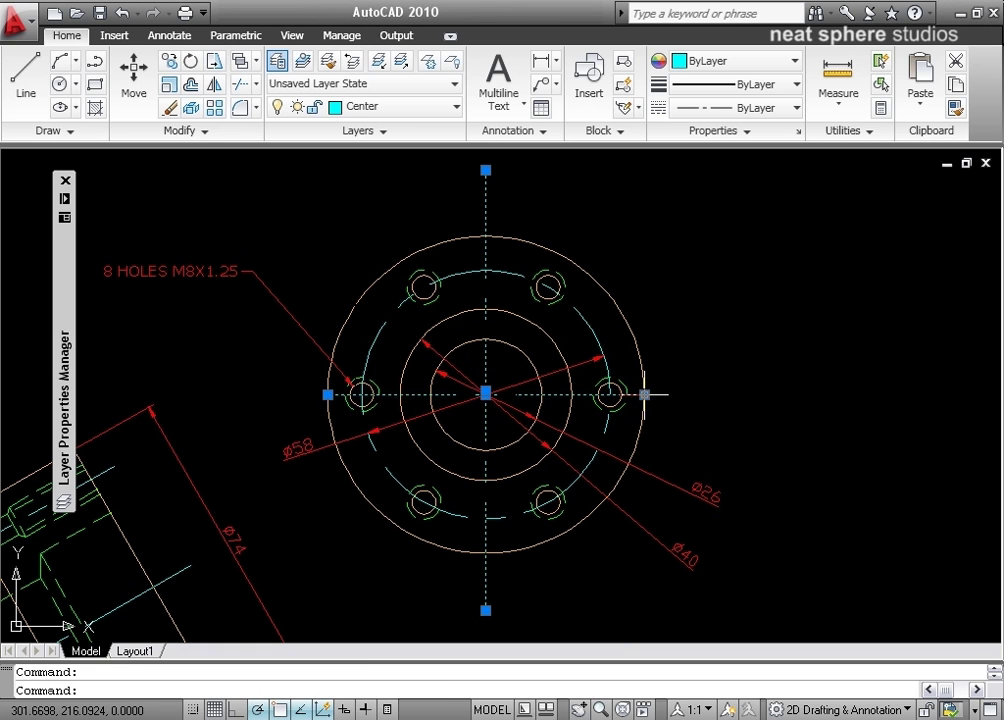
{"action": "left_click", "coordinate": [644, 394]}
{"action": "left_click", "coordinate": [690, 394]}
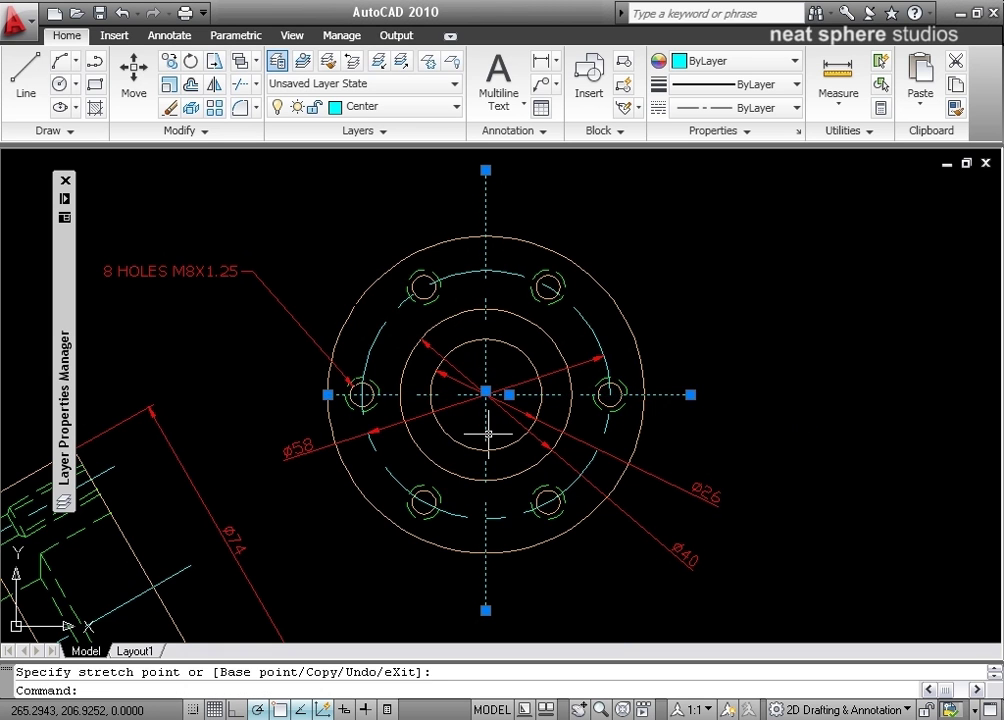
{"action": "left_click", "coordinate": [328, 394]}
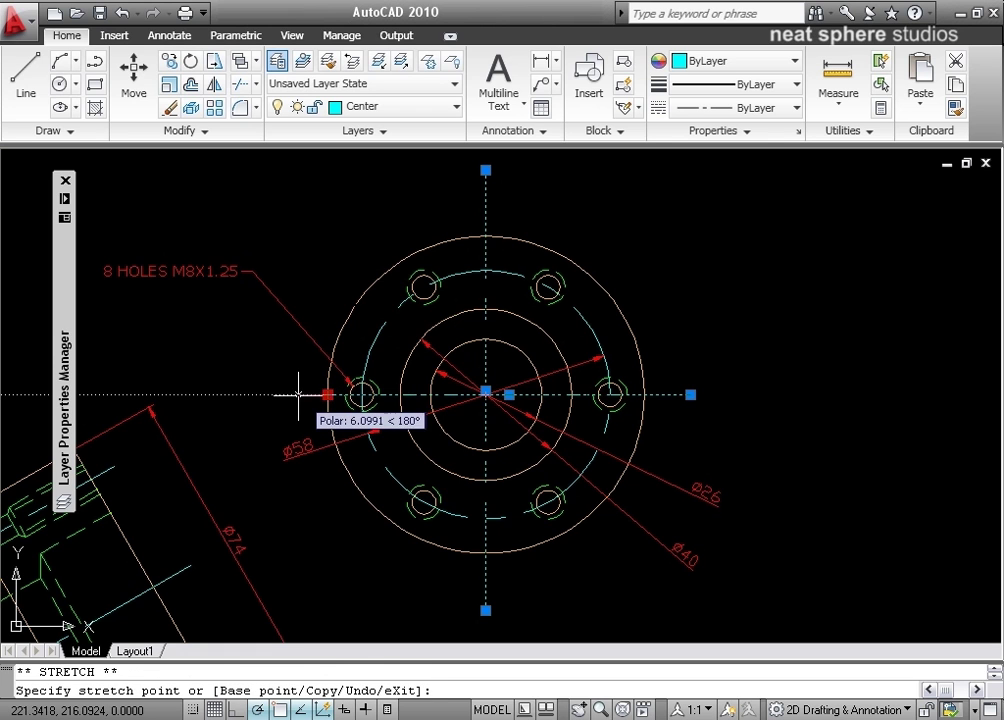
{"action": "left_click", "coordinate": [264, 394]}
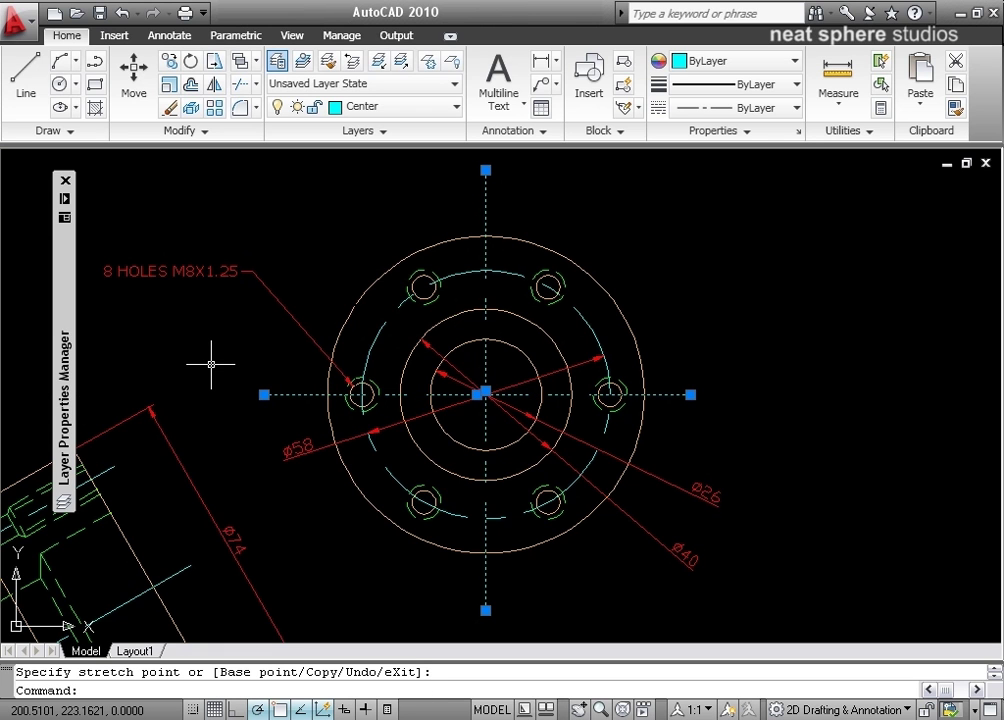
{"action": "left_click", "coordinate": [264, 394]}
{"action": "left_click", "coordinate": [276, 394]}
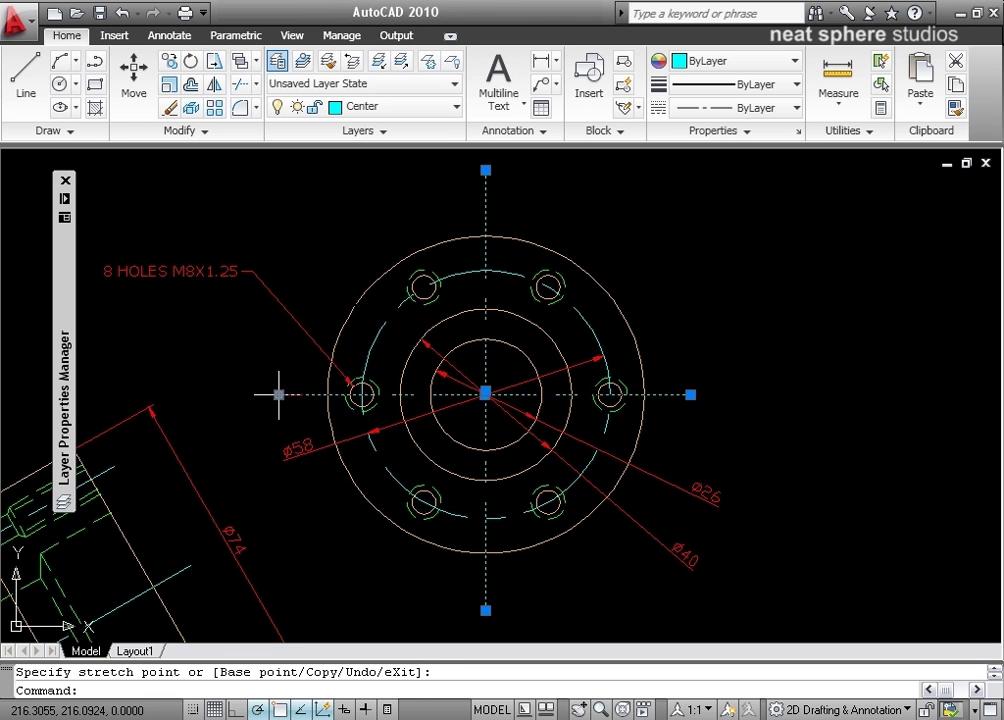
{"action": "key", "text": "Escape"}
{"action": "scroll", "coordinate": [233, 341], "scroll_direction": "down", "scroll_amount": 2}
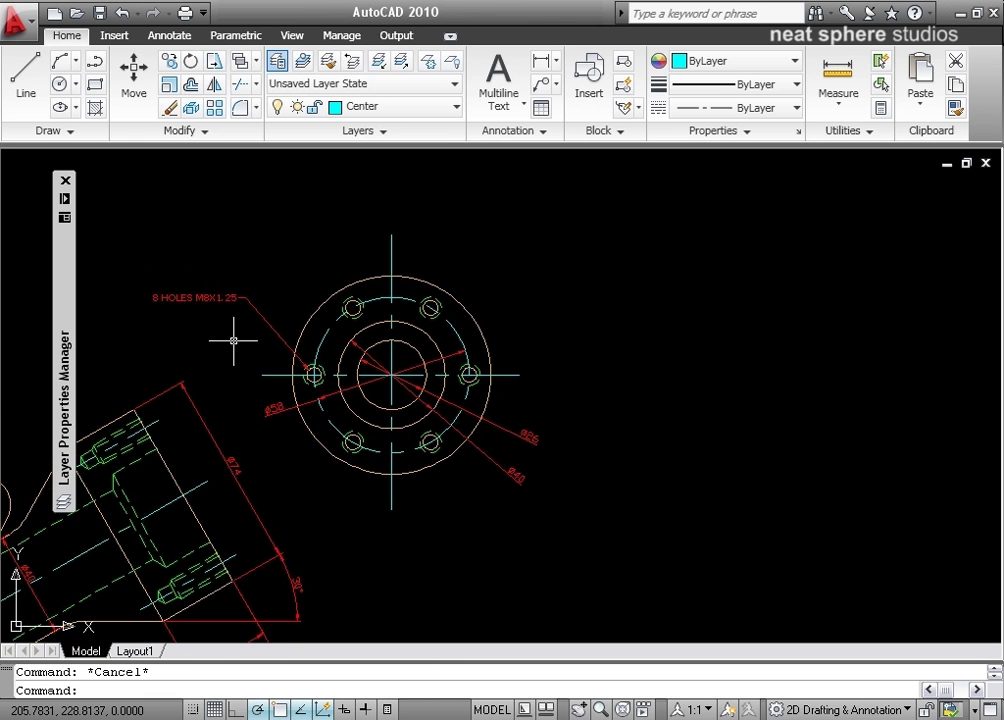
{"action": "scroll", "coordinate": [232, 340], "scroll_direction": "down", "scroll_amount": 3}
{"action": "mouse_move", "coordinate": [318, 482]}
{"action": "middle_mouse_down"}
{"action": "mouse_move", "coordinate": [692, 404]}
{"action": "mouse_move", "coordinate": [548, 451]}
{"action": "middle_mouse_up"}
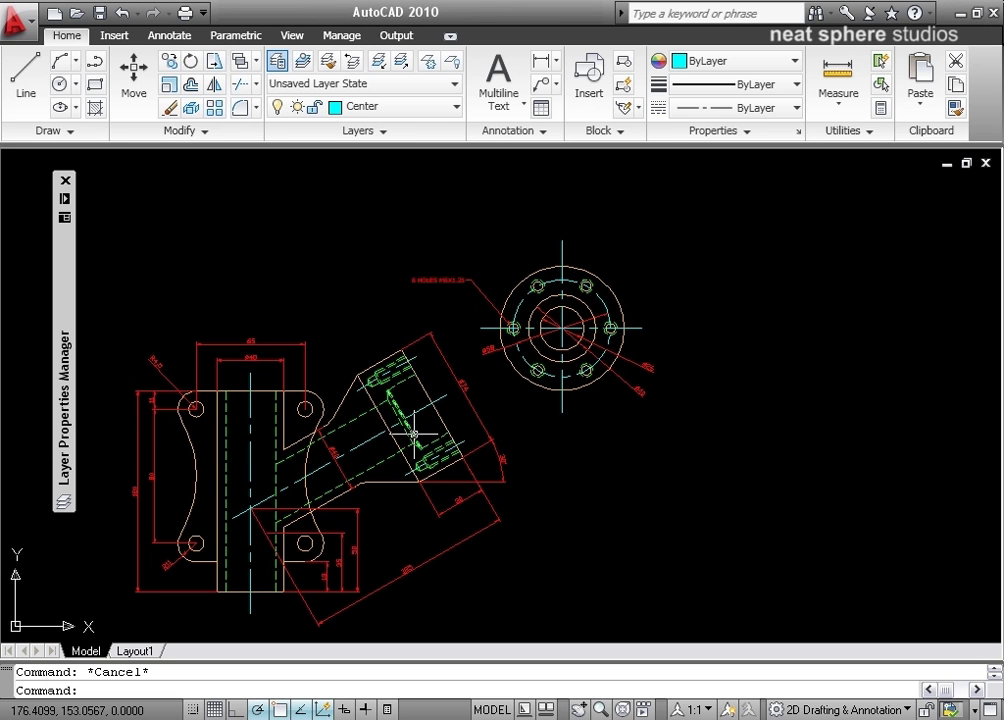
{"action": "middle_click_drag", "start_coordinate": [545, 444], "coordinate": [581, 409]}
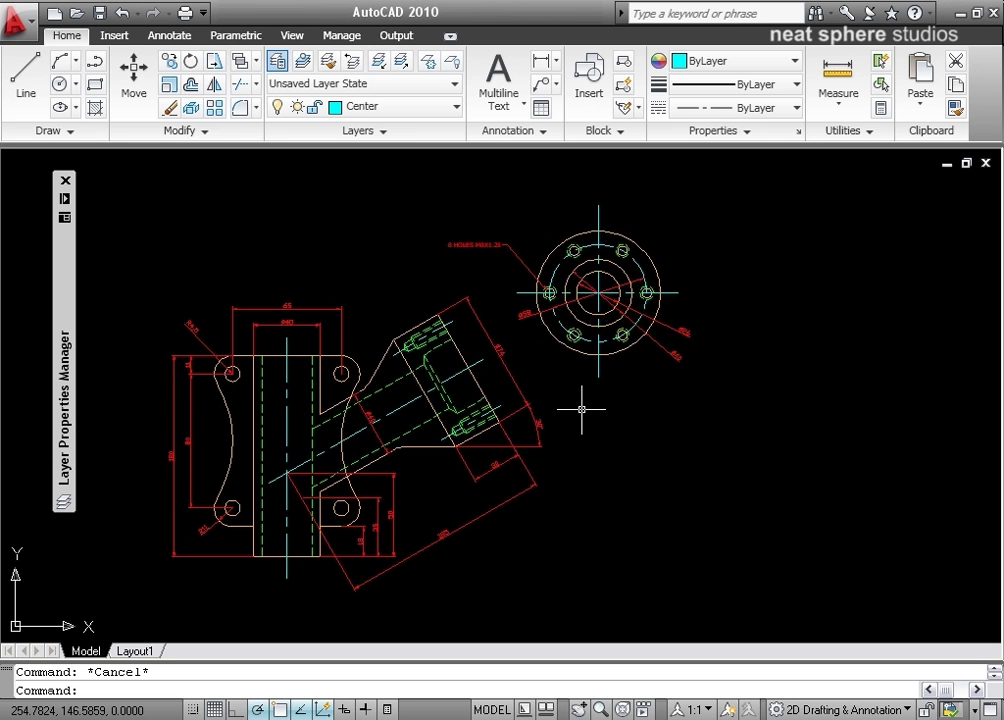